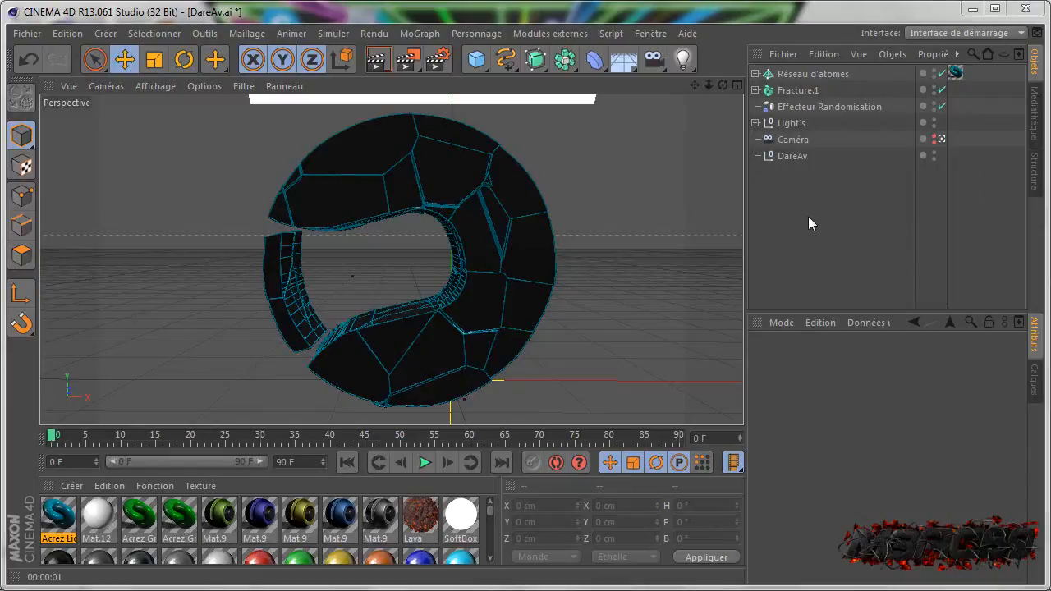
Step: Maximize the application window and keep the current Windows colour scheme in the performance notification
click(994, 9)
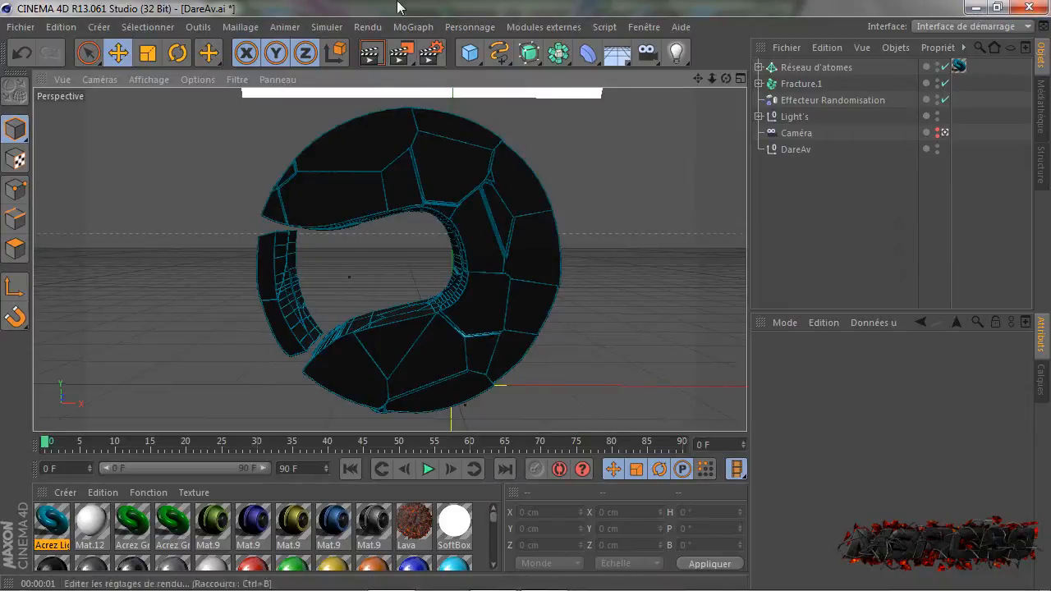
click(371, 53)
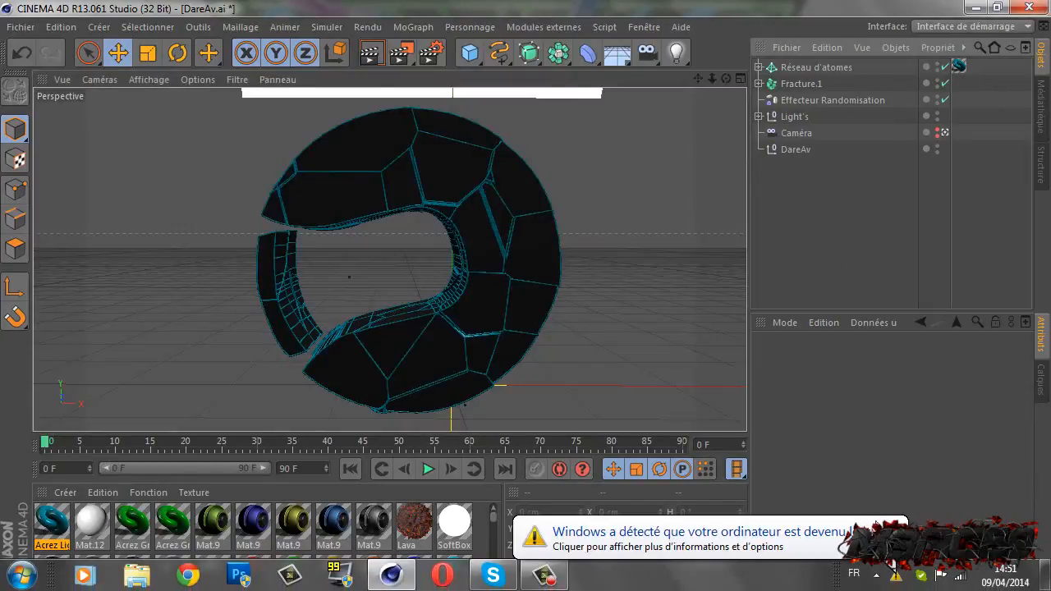
click(877, 530)
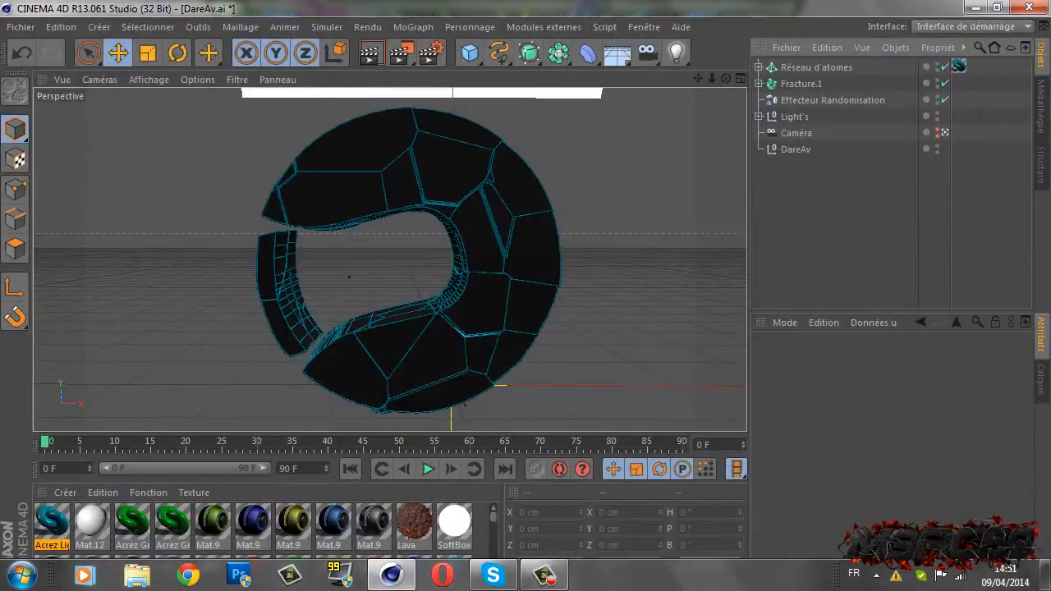
click(895, 577)
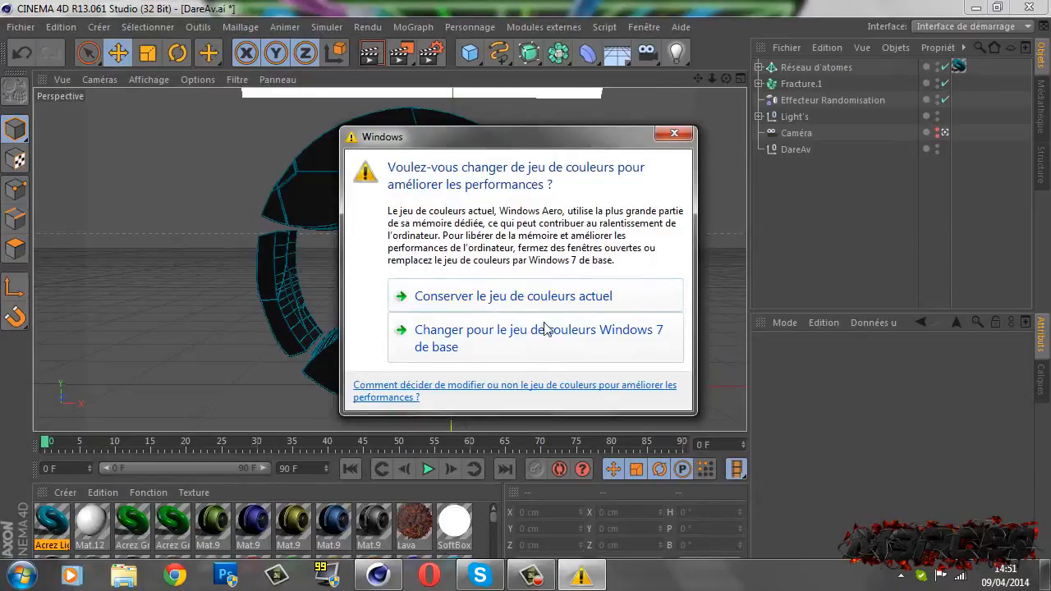
click(616, 298)
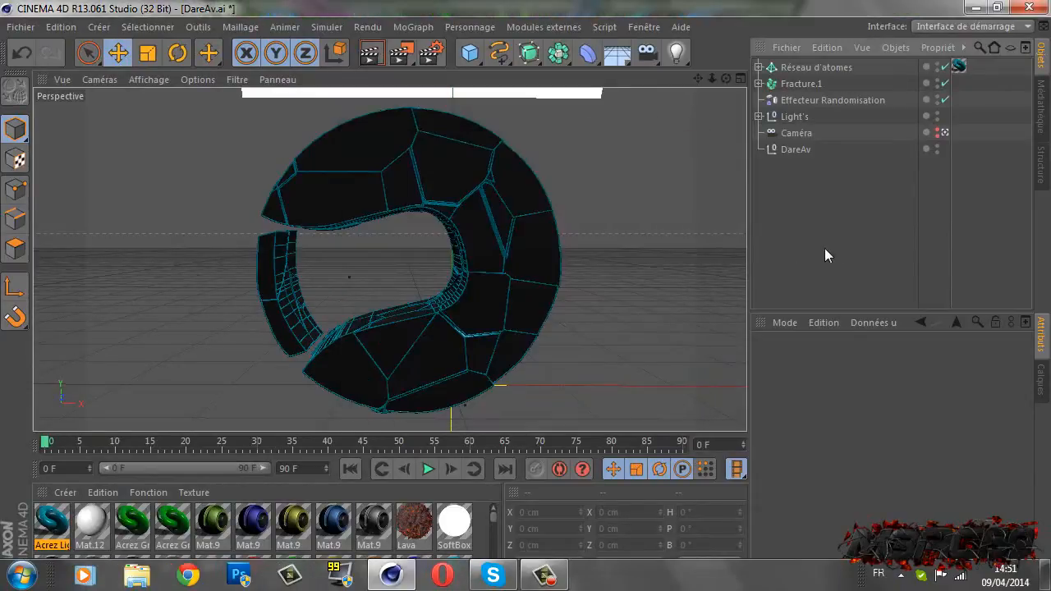
Step: Lock the Windows taskbar in the taskbar and Start menu properties and apply the settings
right_click(783, 583)
click(784, 566)
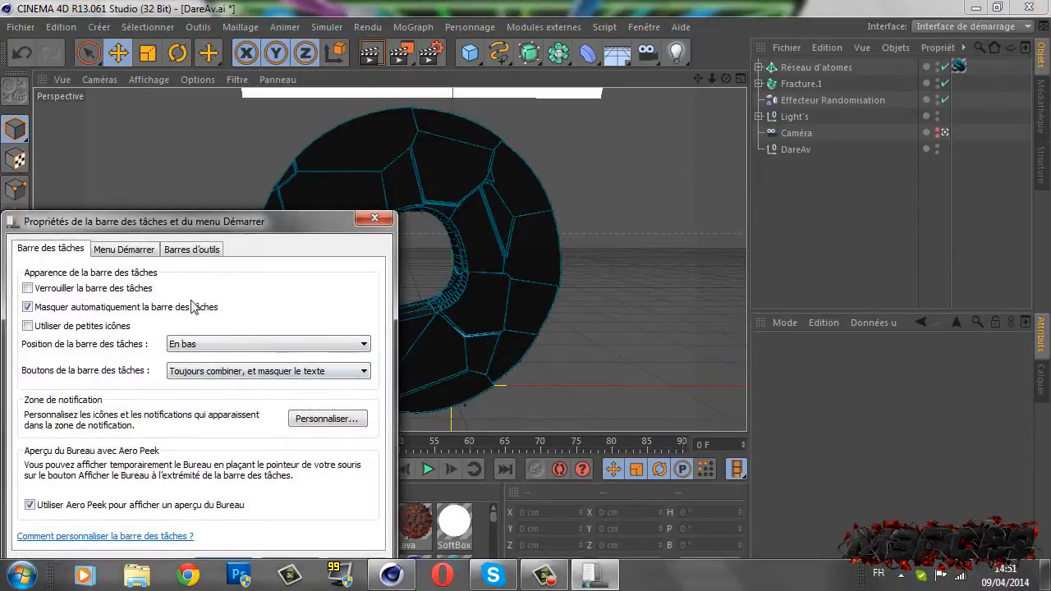
click(122, 288)
drag(151, 222, 212, 167)
click(160, 196)
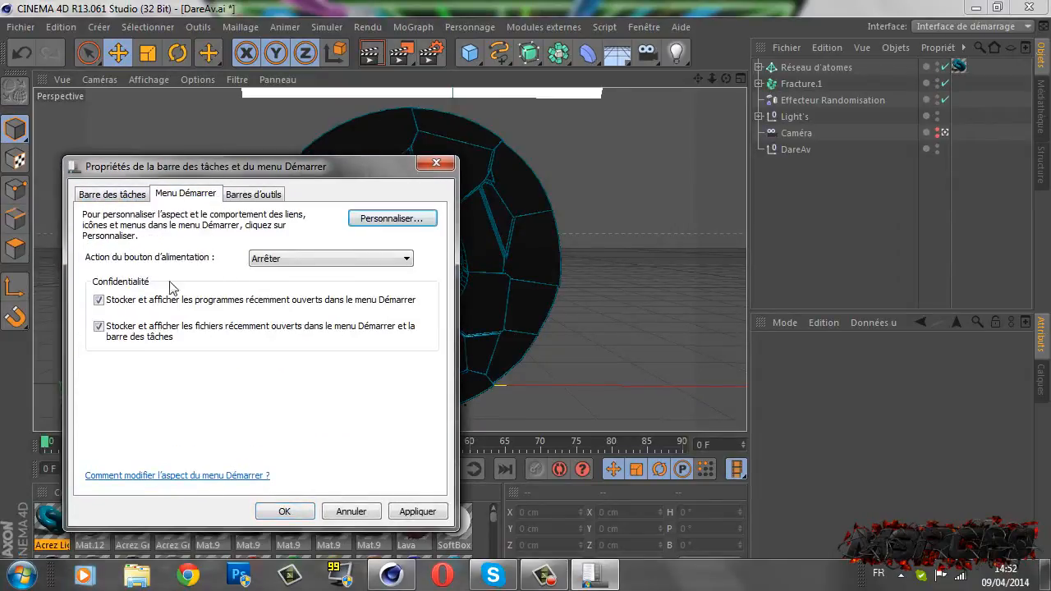
click(241, 197)
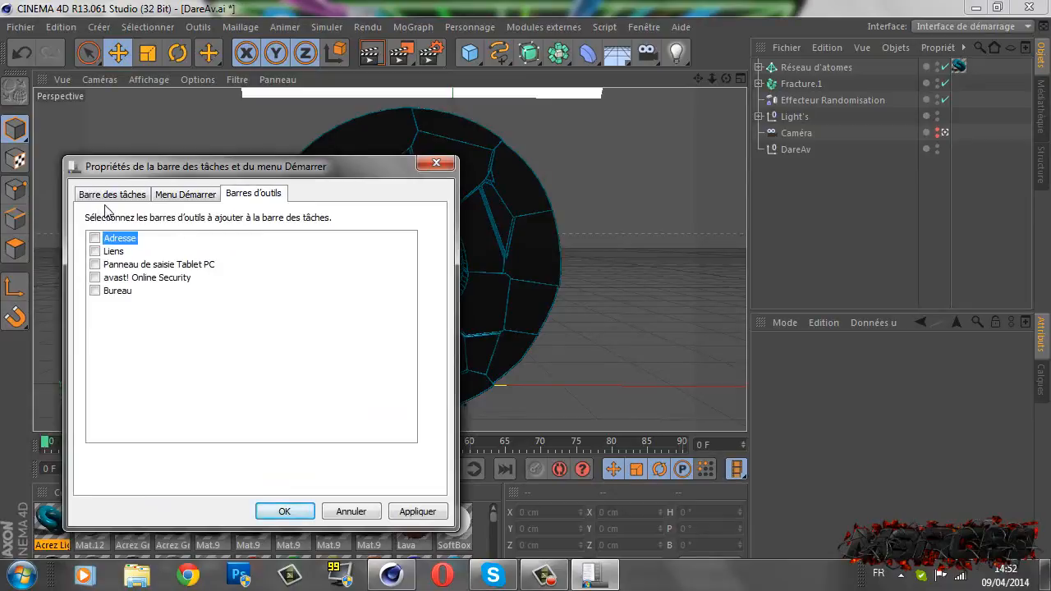
click(407, 517)
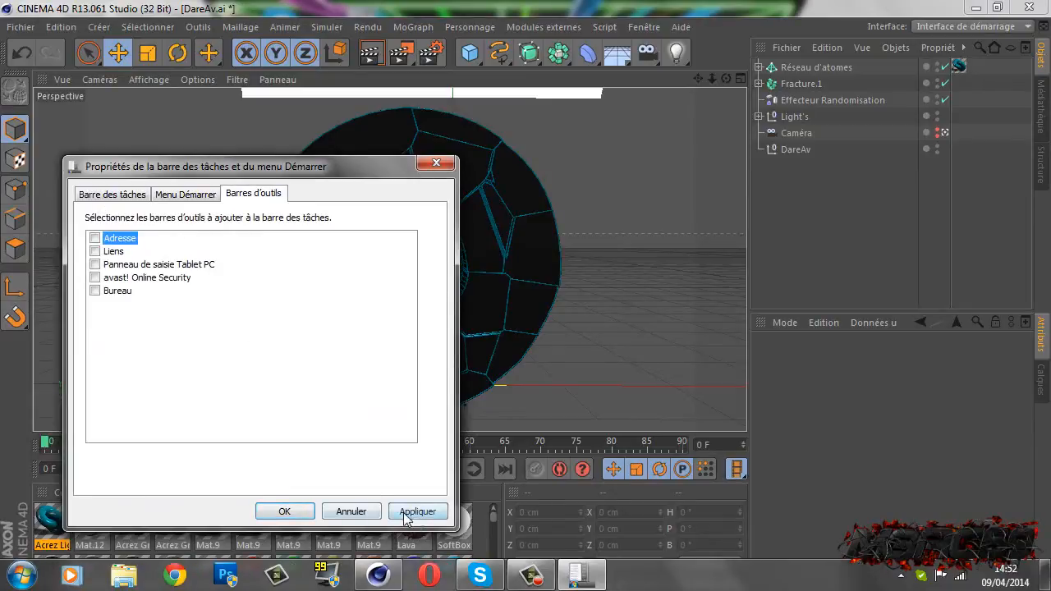
click(289, 512)
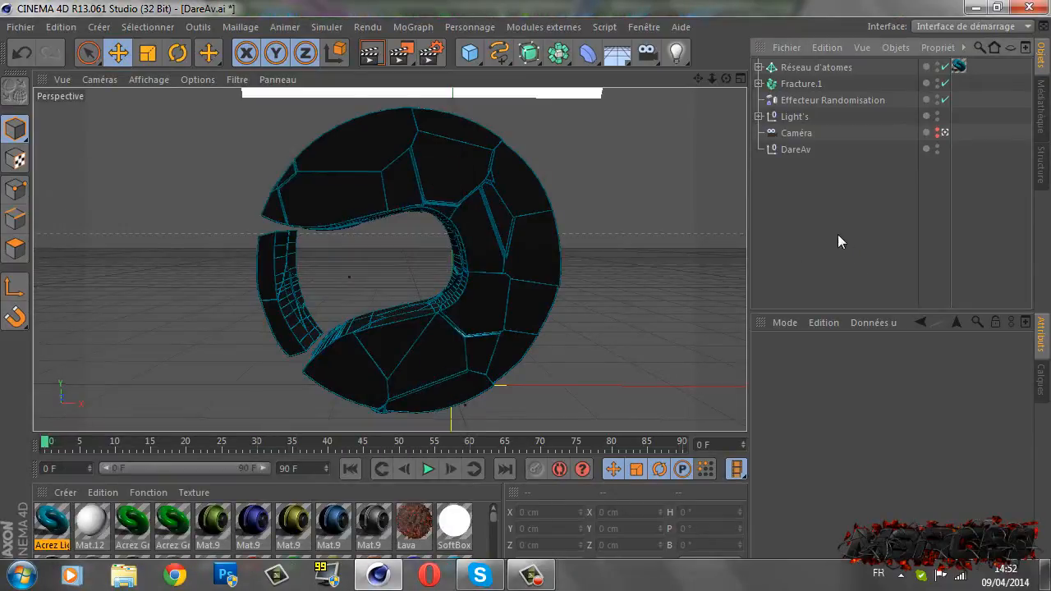
click(996, 7)
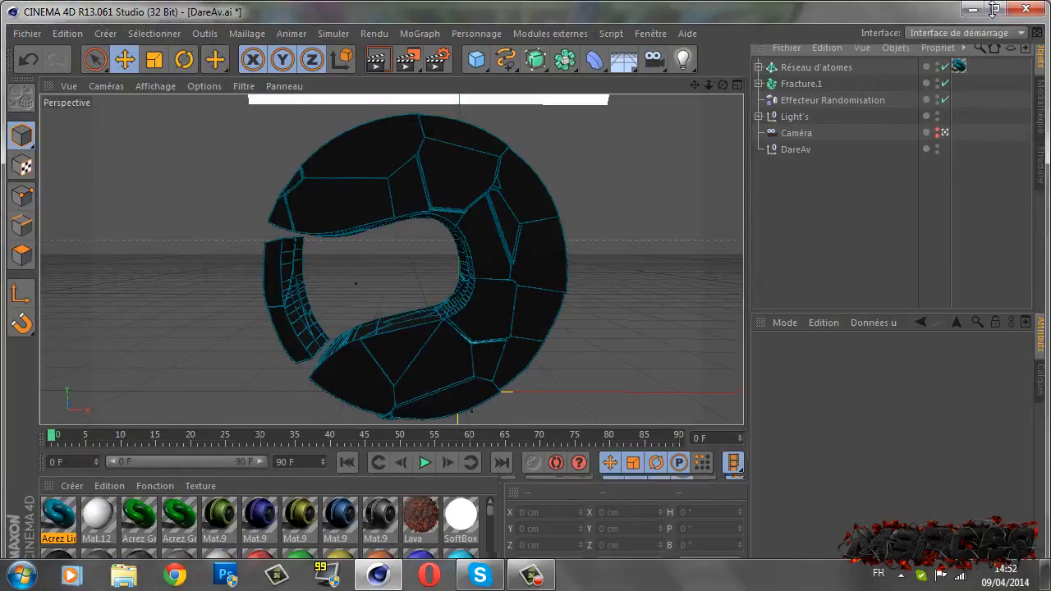
drag(554, 15, 554, 0)
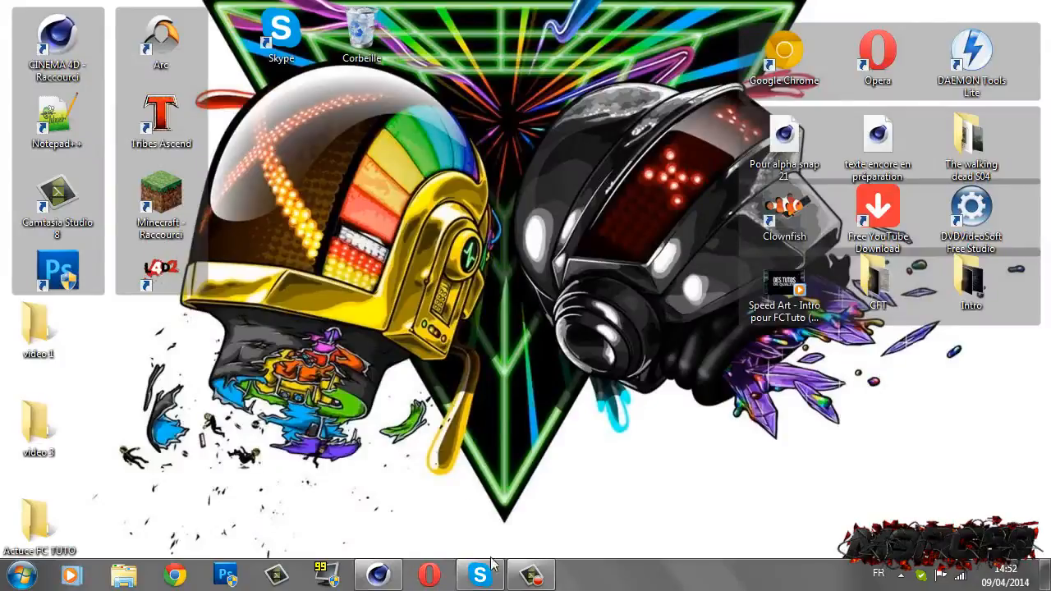
click(532, 575)
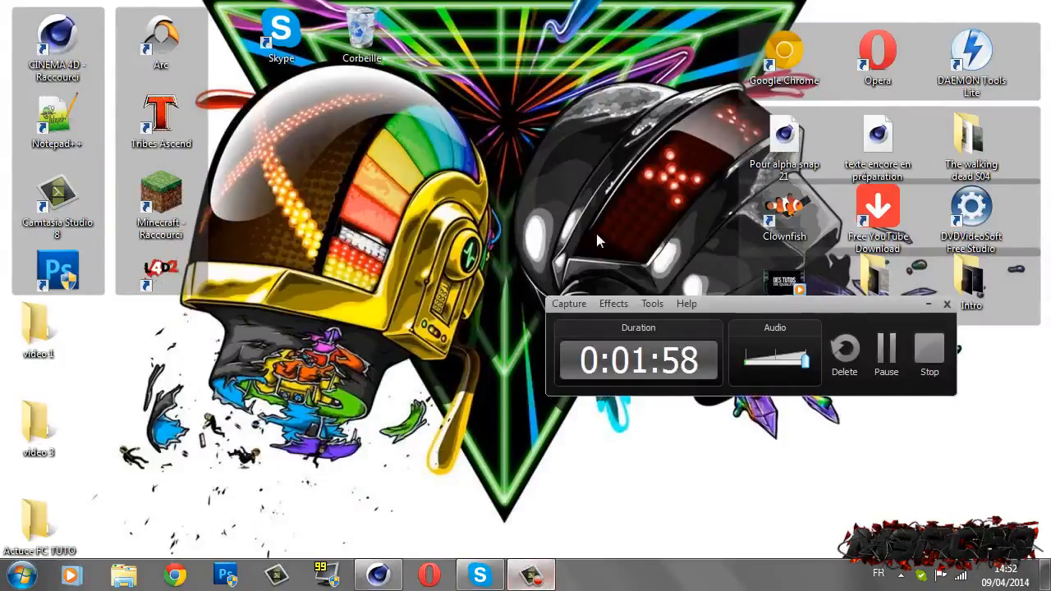
click(931, 304)
click(378, 575)
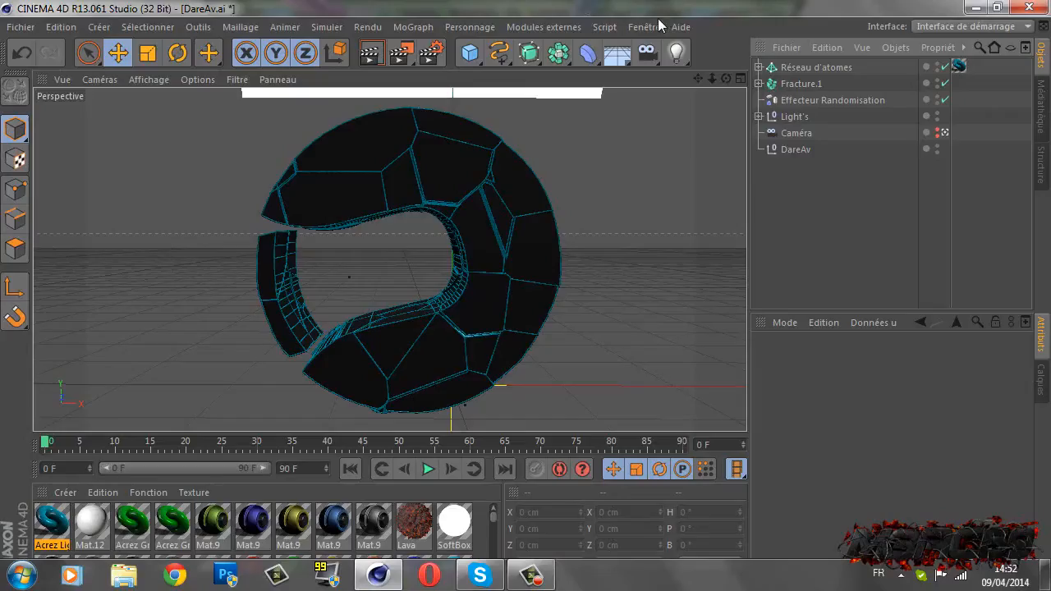
drag(671, 11, 719, 52)
drag(69, 40, 131, 69)
drag(217, 82, 102, 2)
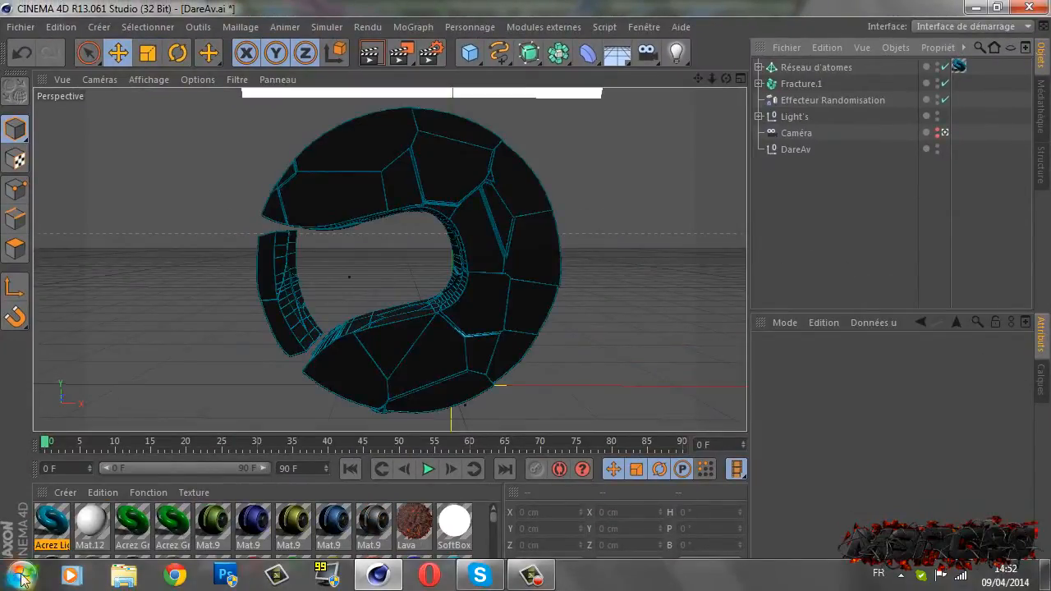
Step: Delete the DareAv null, the Réseau d'atomes and the Fracture.1 object from the scene
click(790, 150)
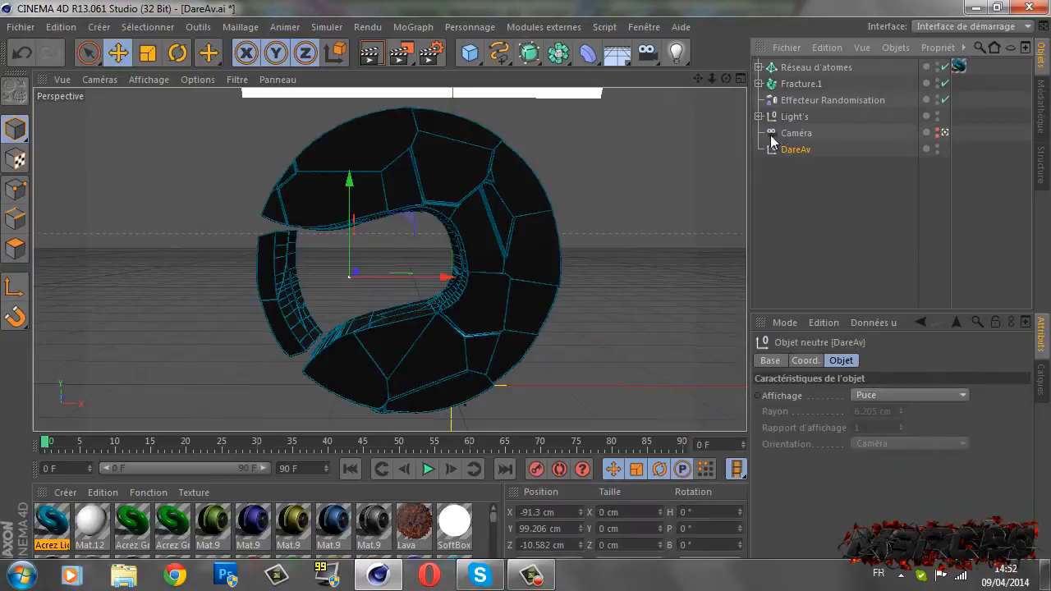
key(Delete)
click(825, 67)
key(Delete)
click(788, 49)
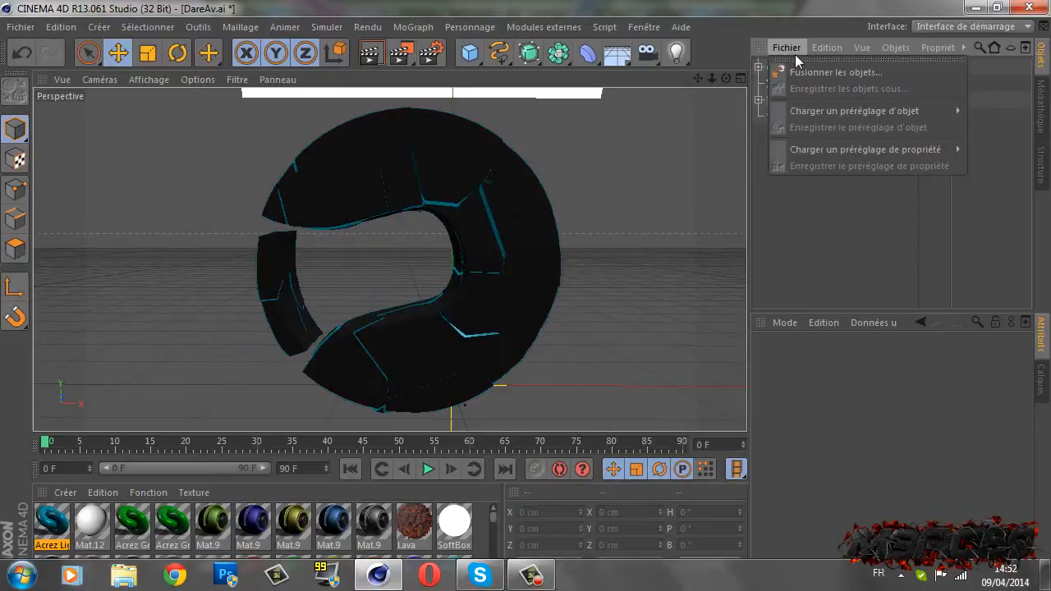
click(790, 68)
key(Delete)
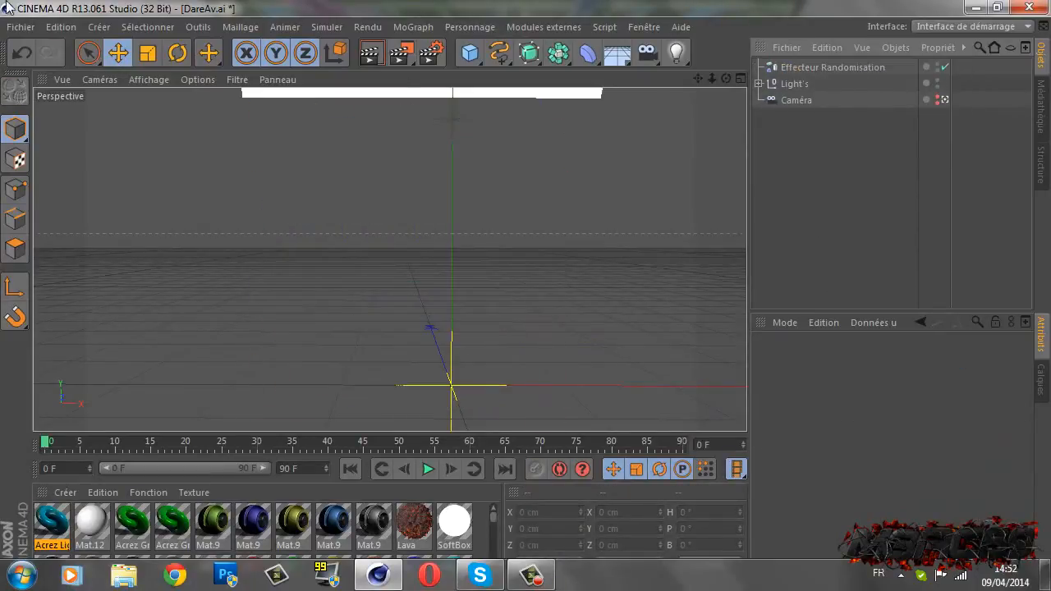
Step: Merge DareAv.ai from the M3AC69 GFX > Autre GFX > Clan logo > Clan logo AI folder into the scene with the default import settings
click(24, 30)
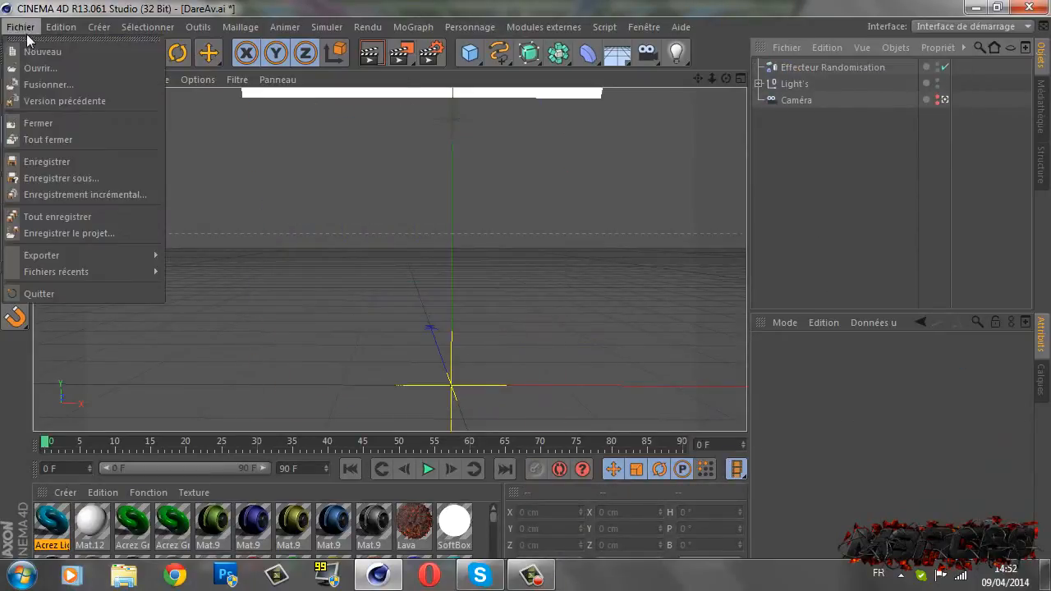
click(59, 86)
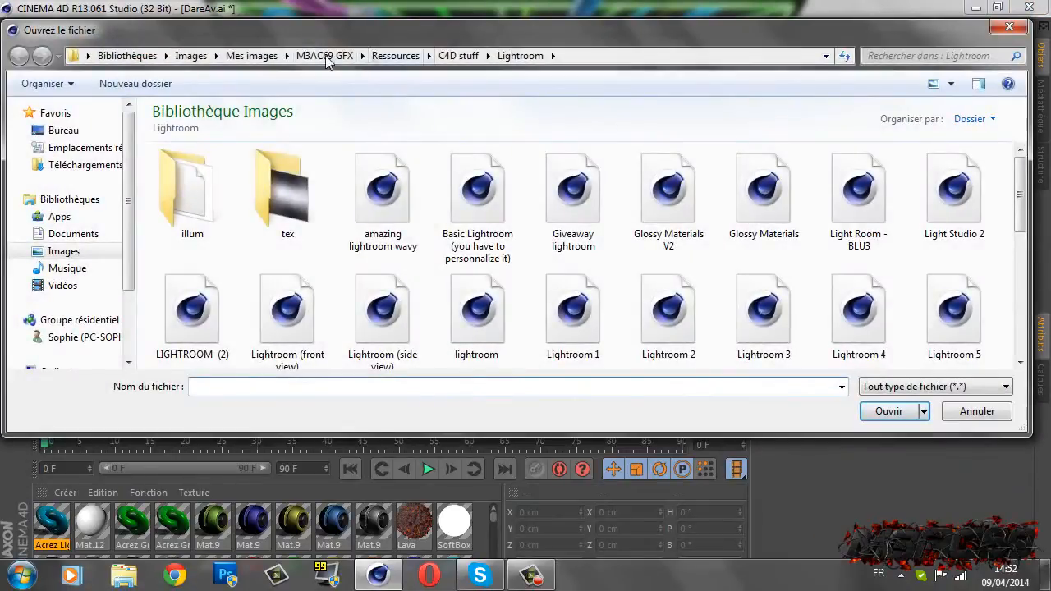
click(324, 56)
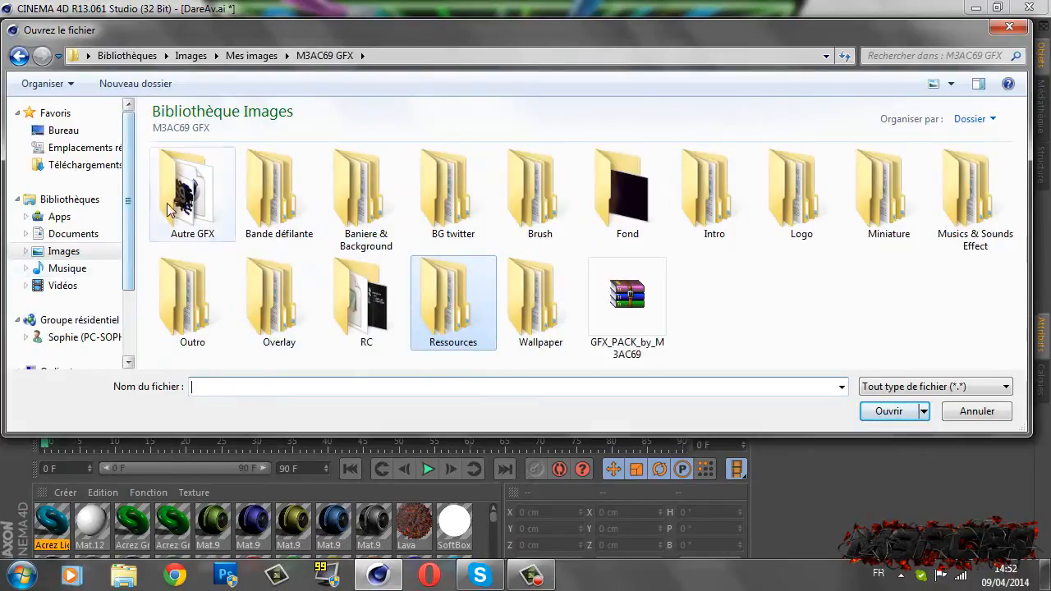
double_click(168, 173)
double_click(168, 173)
double_click(191, 207)
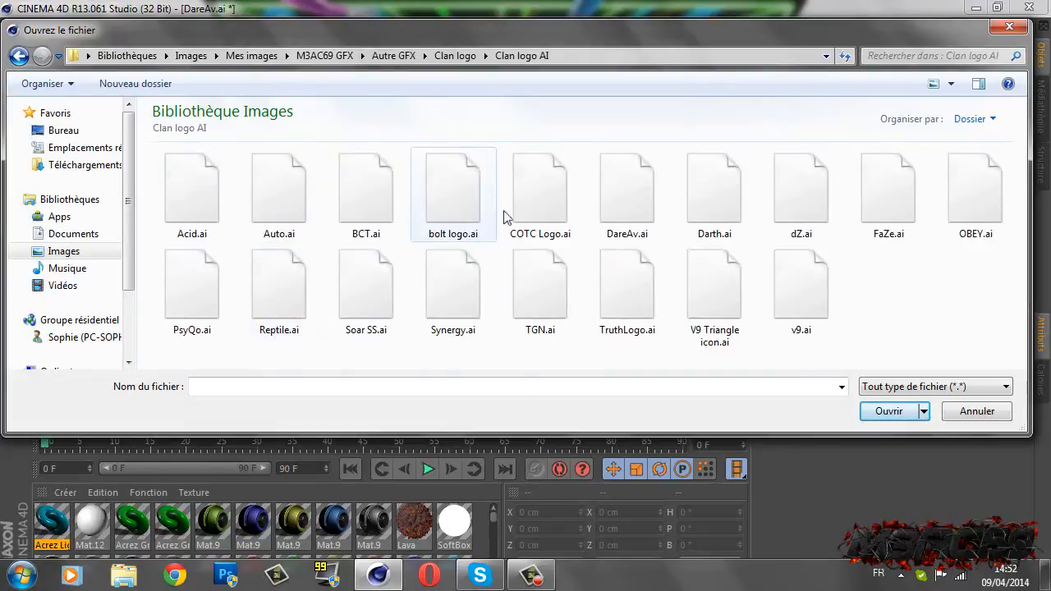
click(634, 212)
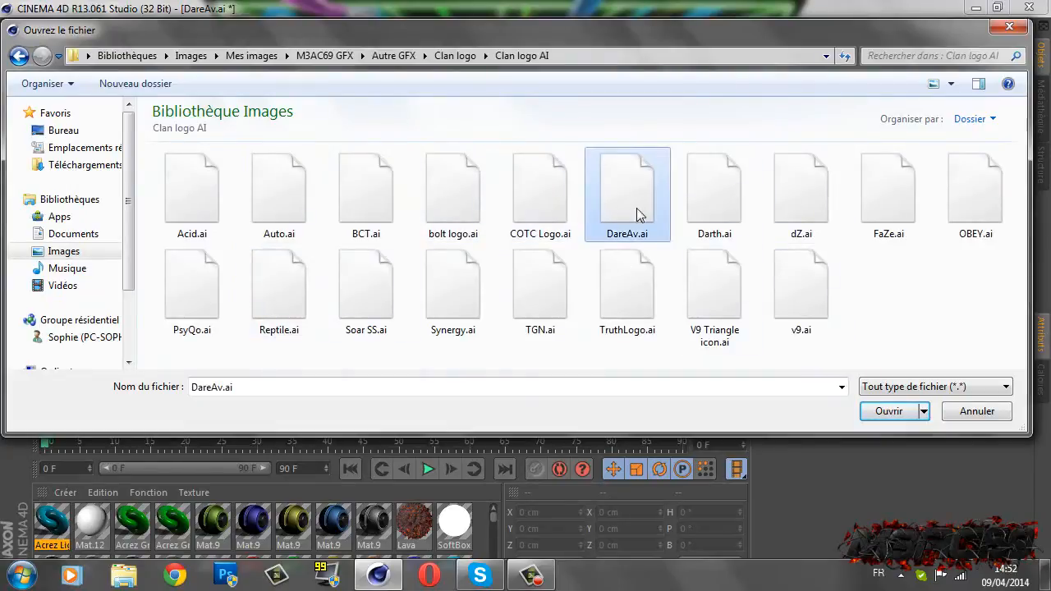
click(889, 412)
click(766, 545)
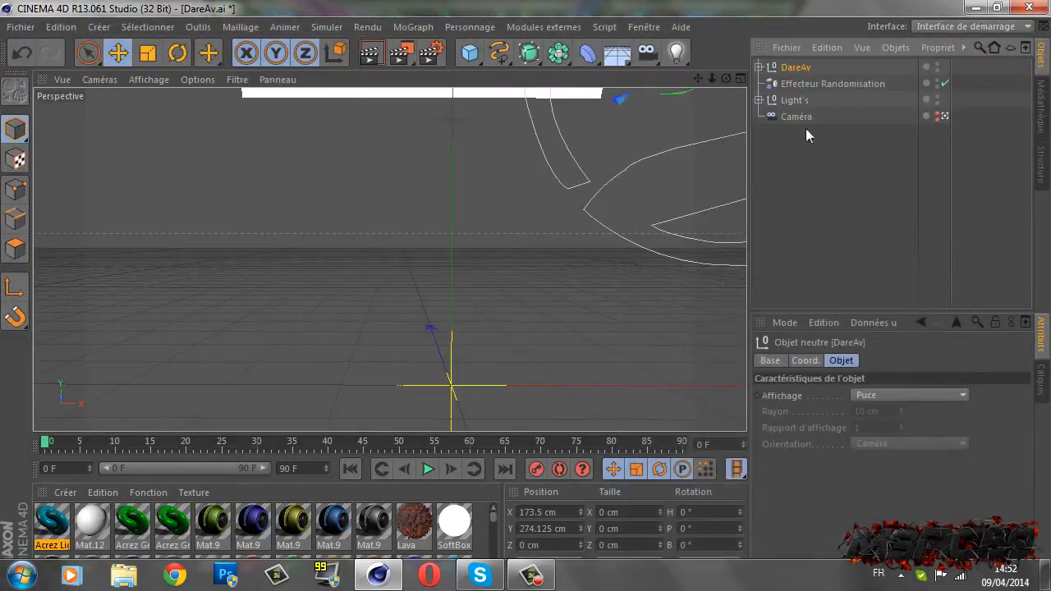
Step: Move the DareAv logo group into the camera view, to about X -94, Y 113, Z -10 cm
click(778, 80)
click(790, 67)
drag(512, 185, 221, 364)
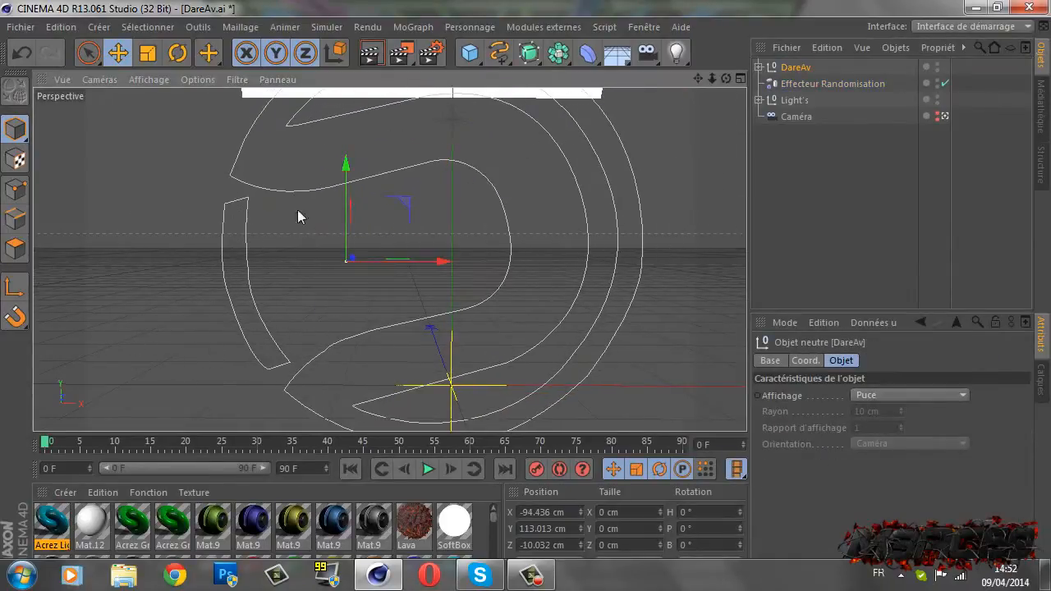
Step: Scale the DareAv logo group down uniformly to about two thirds, so the whole outline fits in the view, and deselect it
click(148, 54)
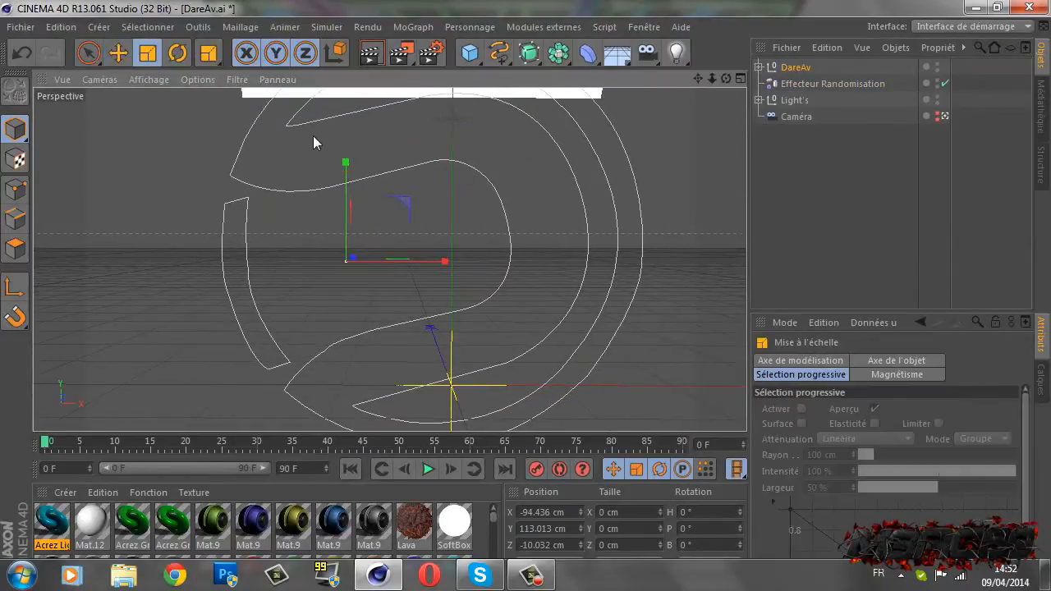
drag(536, 158, 358, 244)
click(118, 54)
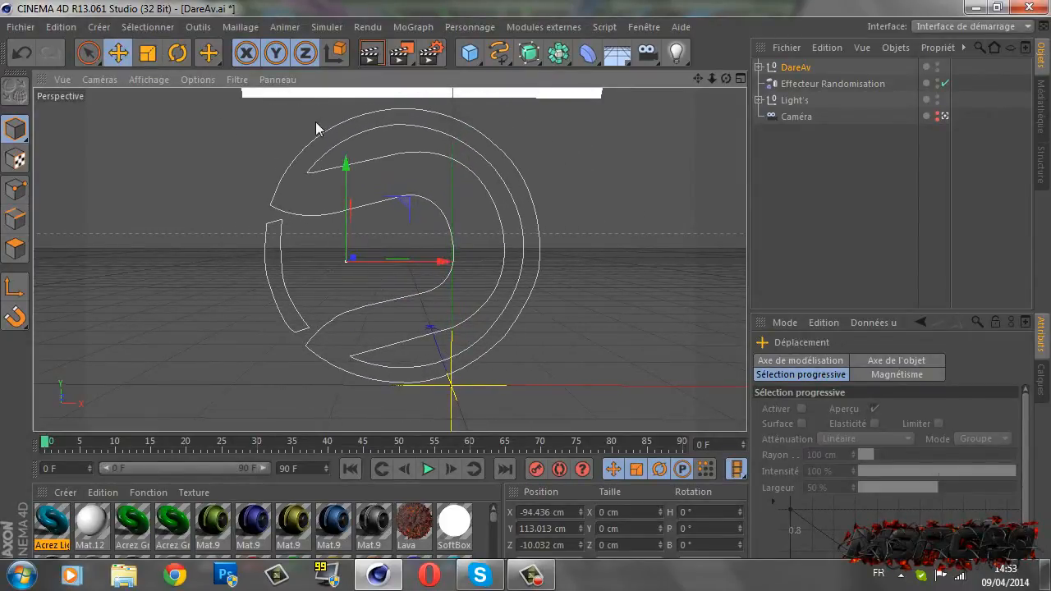
click(828, 174)
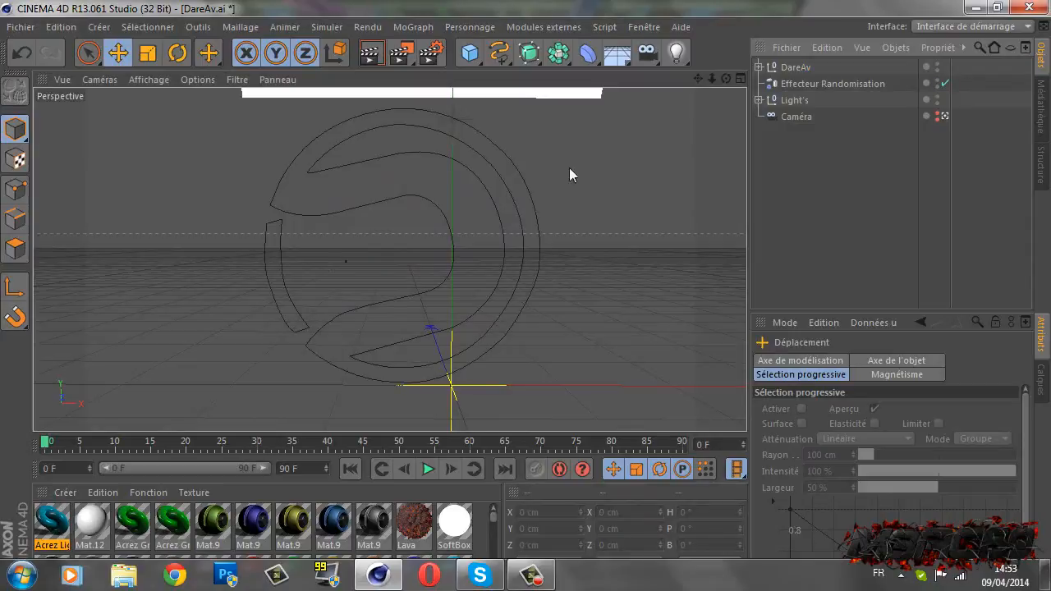
Step: Add an Extrusion NURBS object and place a duplicate of it under Tracé 1 in the DareAv group
scroll(429, 215, up, 4)
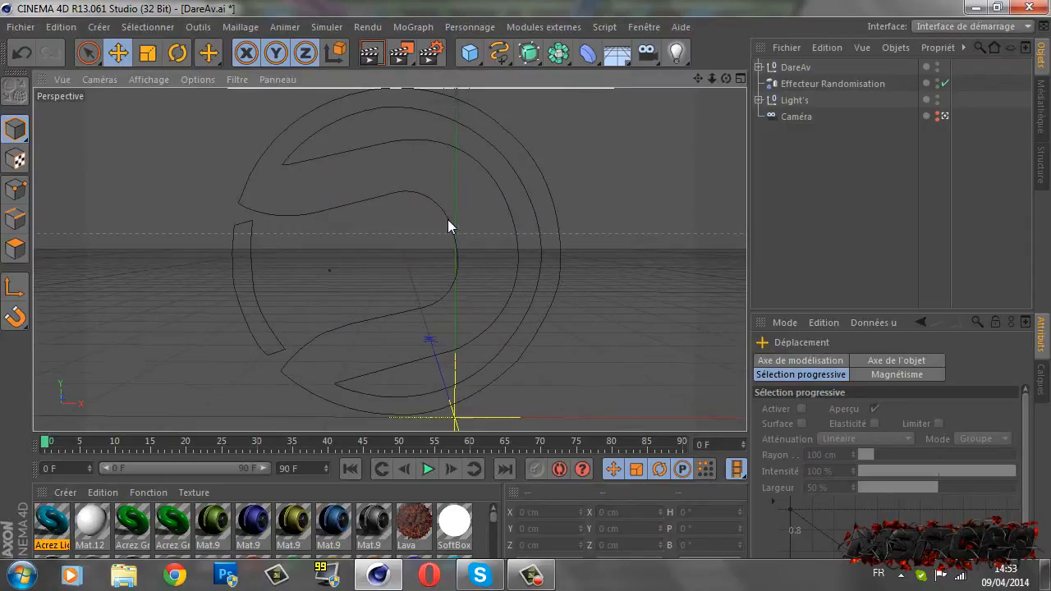
scroll(447, 220, down, 2)
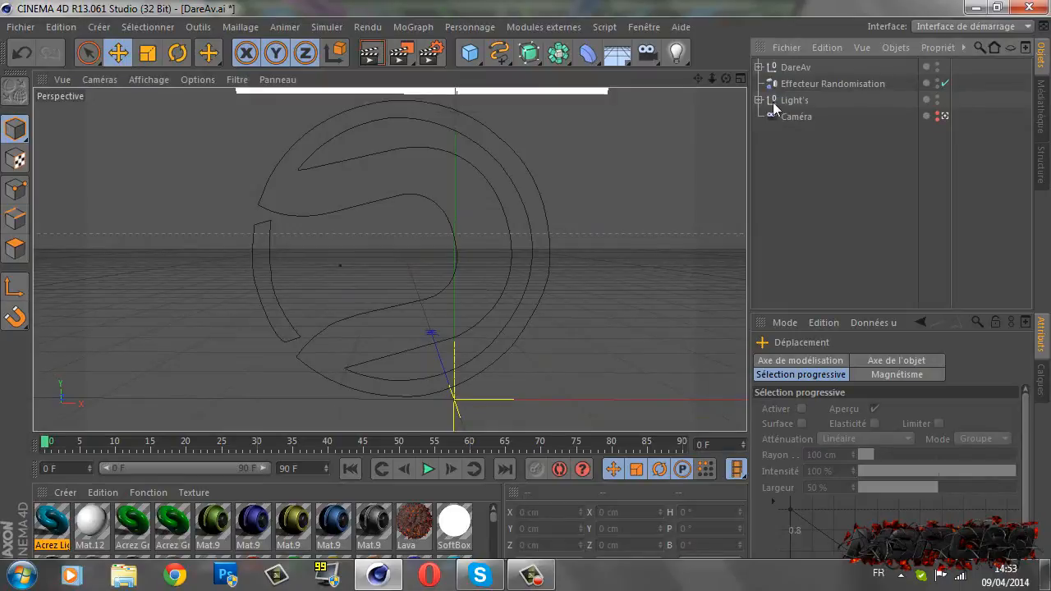
click(529, 53)
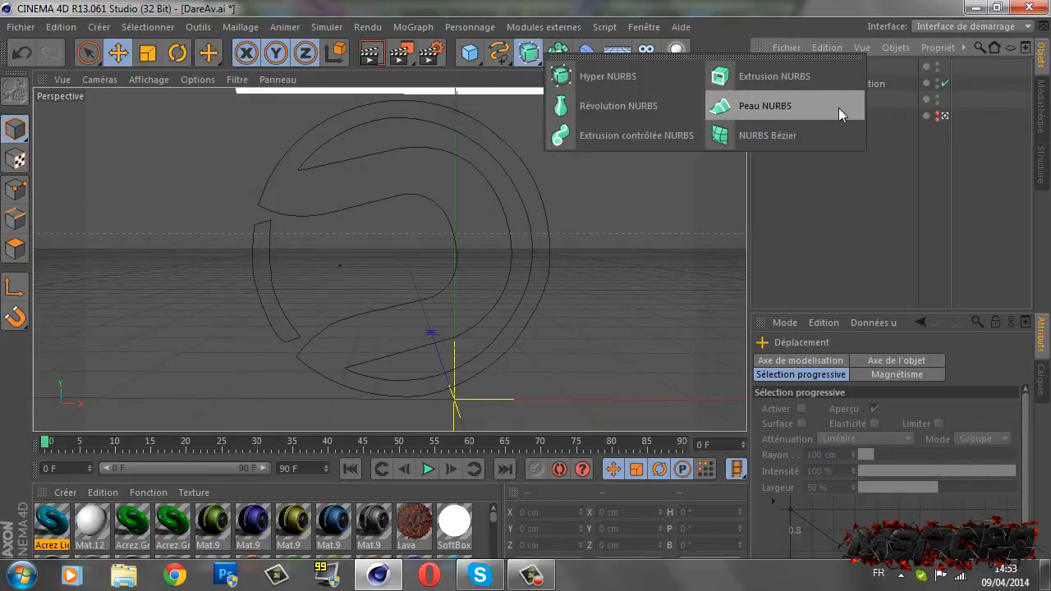
click(802, 87)
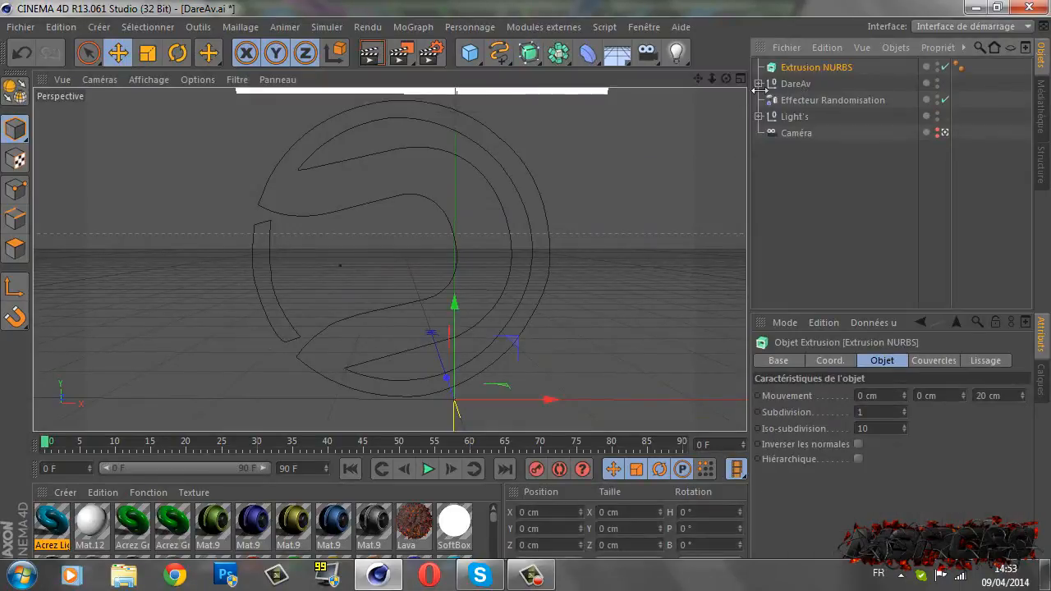
drag(794, 70, 805, 115)
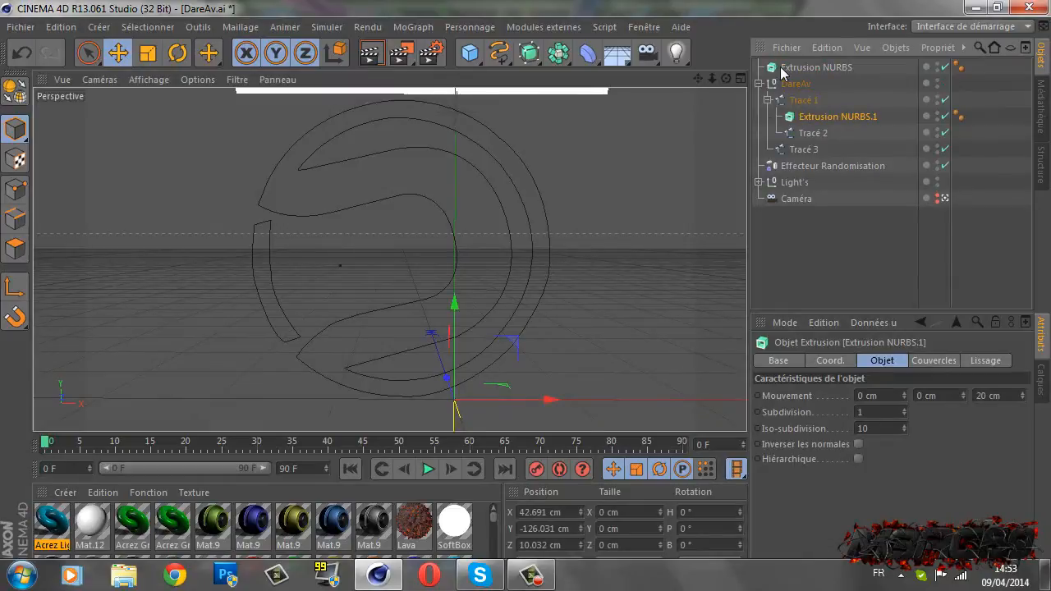
Step: Nest the main logo spline inside the duplicated Extrusion NURBS, move the original below Caméra, and delete the Effecteur Randomisation
drag(784, 73, 811, 152)
drag(813, 109, 780, 185)
click(768, 84)
click(818, 116)
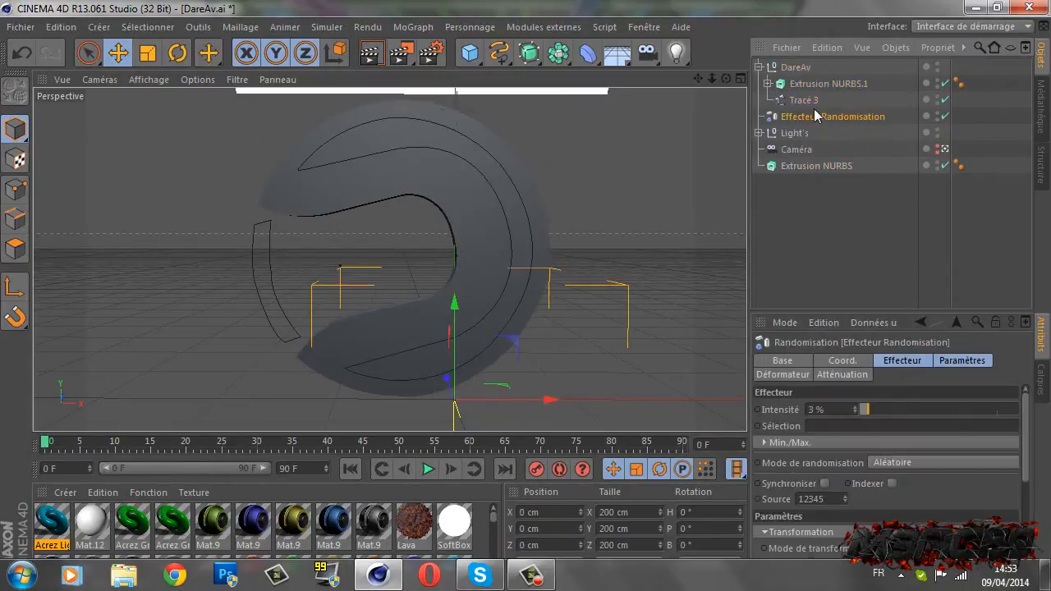
key(Delete)
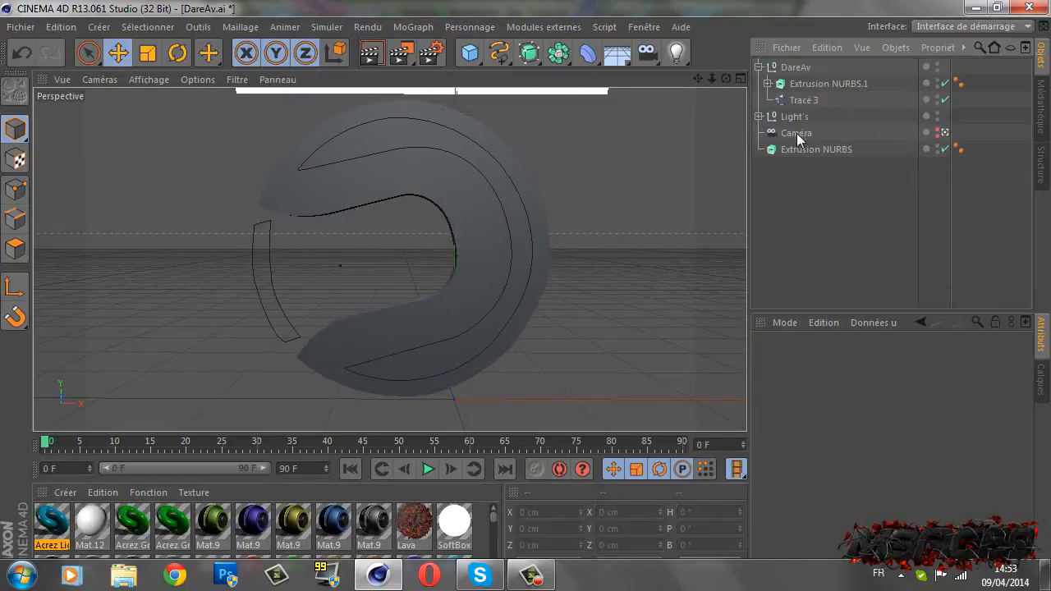
Step: Move the camera into the Light's group and nest Tracé 3 in the remaining Extrusion NURBS inside the DareAv group
drag(797, 133, 795, 96)
click(759, 116)
click(768, 100)
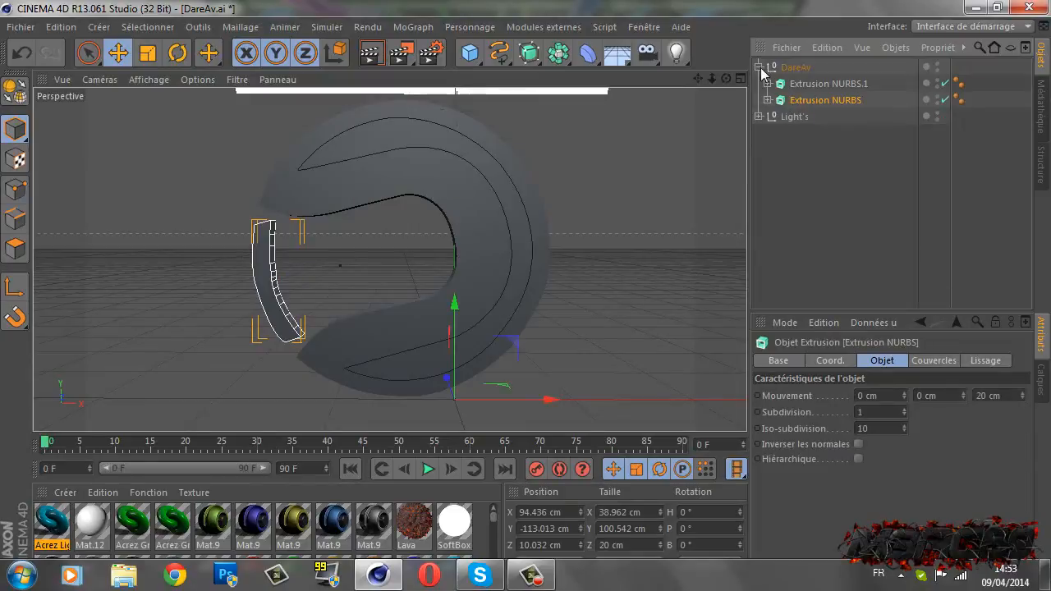
click(816, 145)
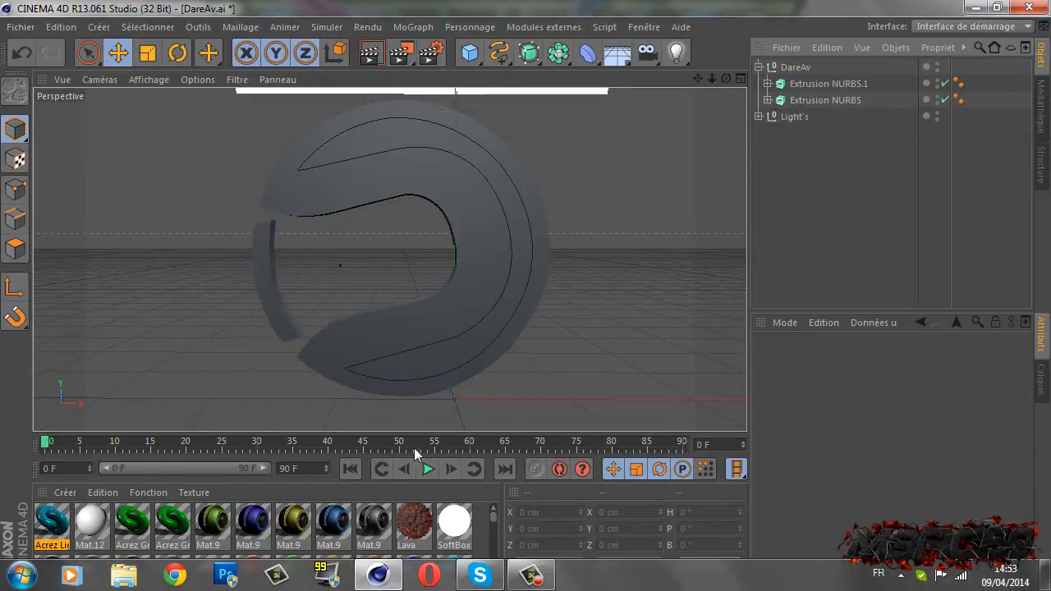
Step: Apply the Rush Grey material to both Extrusion NURBS objects in the DareAv group
drag(417, 434, 592, 8)
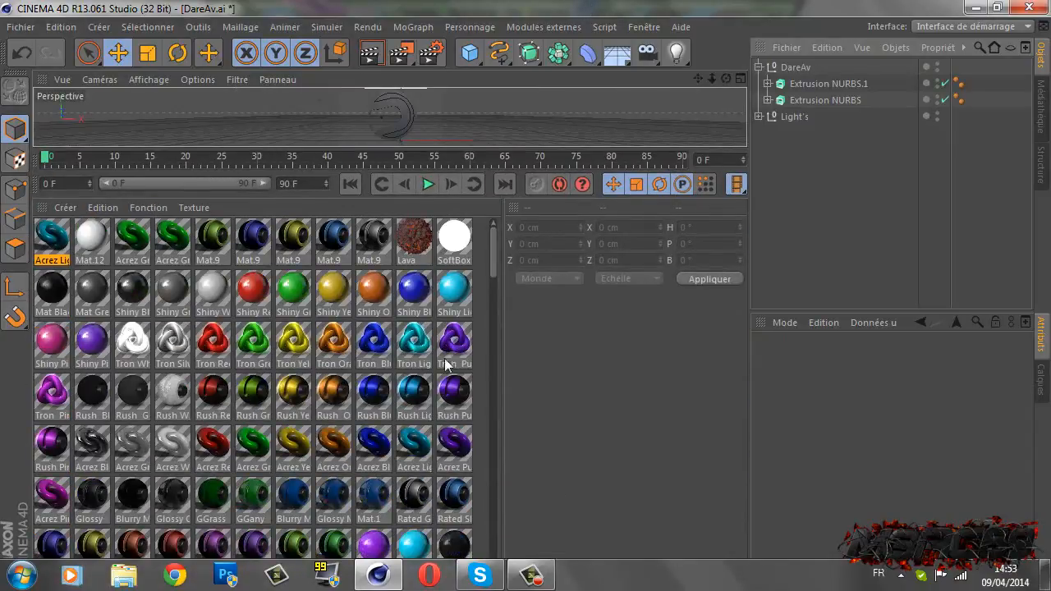
click(49, 240)
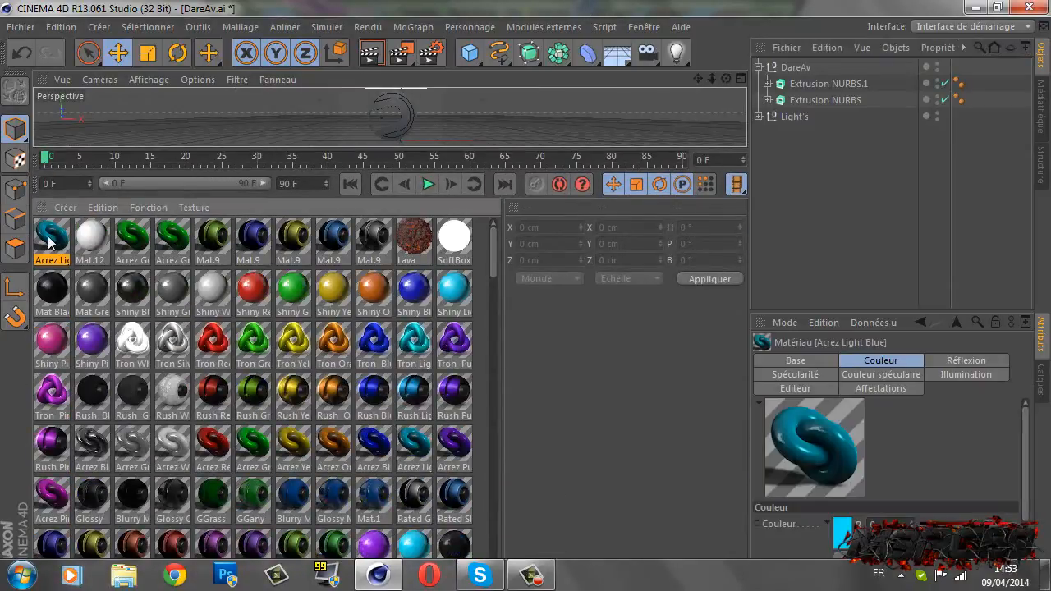
drag(49, 240, 823, 84)
drag(132, 395, 777, 170)
drag(840, 84, 980, 100)
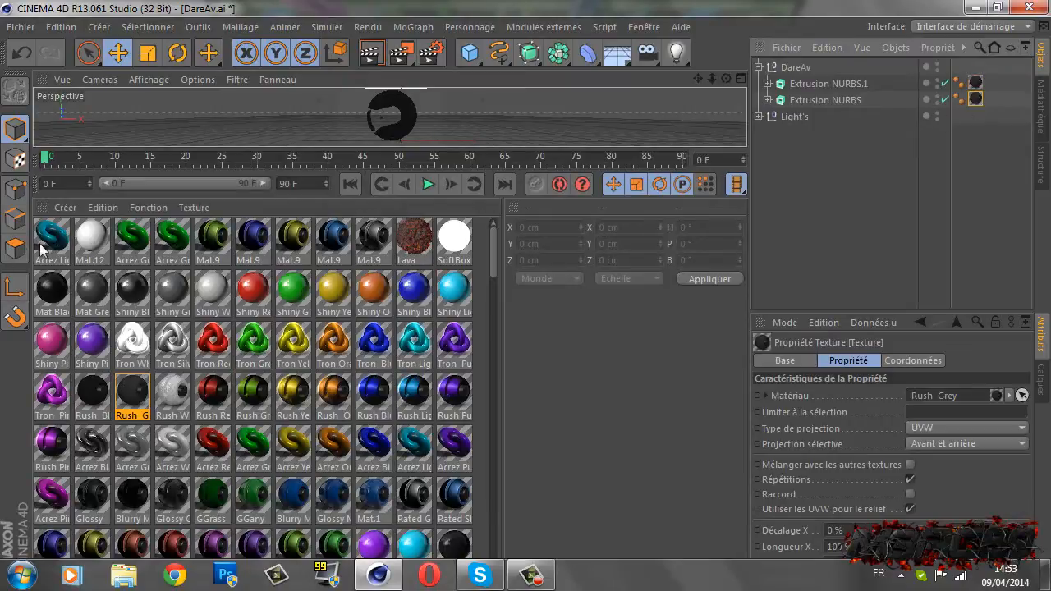
Step: Add the Acrez Light Blue material to both Extrusion NURBS objects, placing its tag before the Rush Grey one
drag(44, 241, 851, 83)
mouse_move(990, 88)
ctrl+mouse_down()
mouse_move(992, 106)
mouse_move(979, 110)
mouse_move(976, 97)
mouse_move(1006, 86)
mouse_move(997, 83)
ctrl+mouse_up()
click(1017, 215)
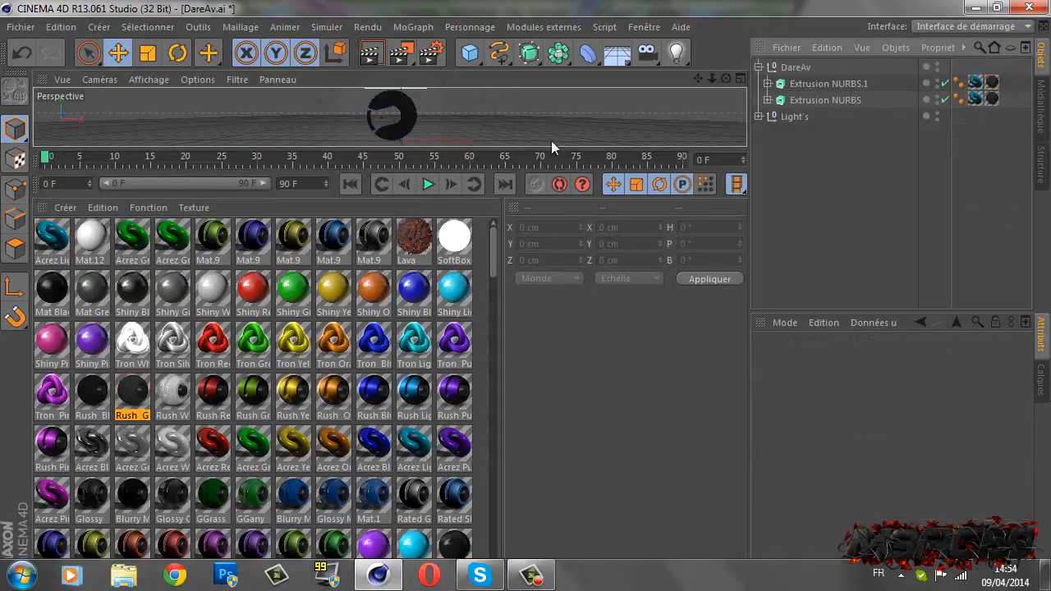
drag(548, 156, 516, 440)
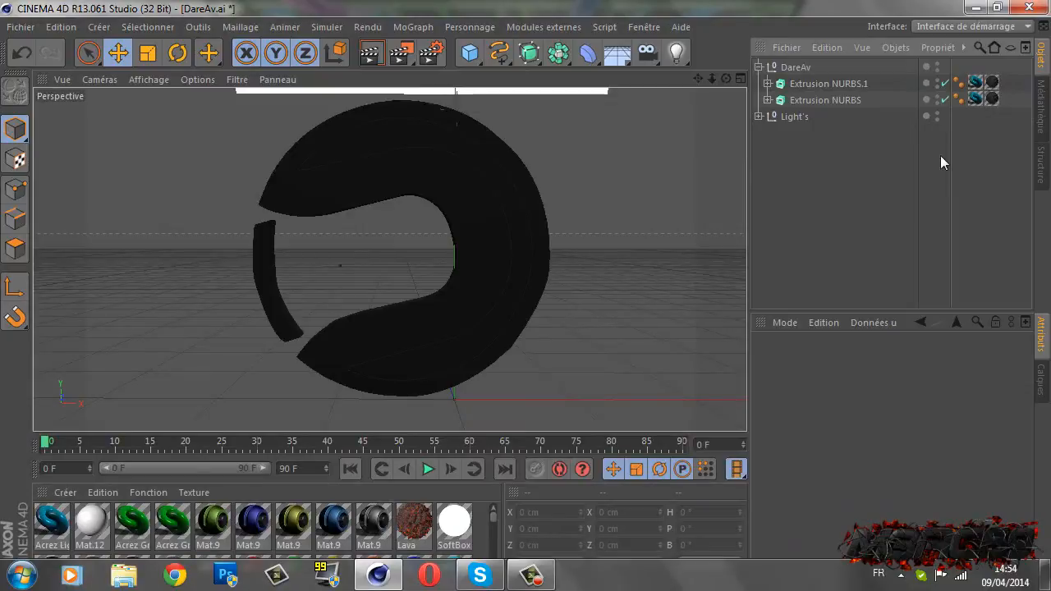
Step: Open the Acrez Light Blue material for editing
double_click(975, 83)
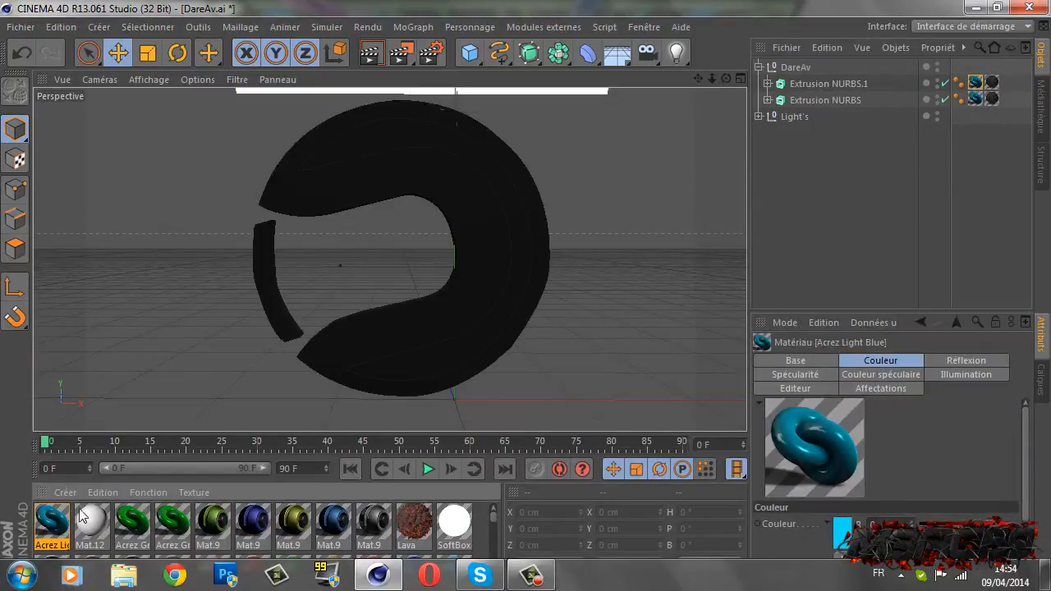
double_click(52, 519)
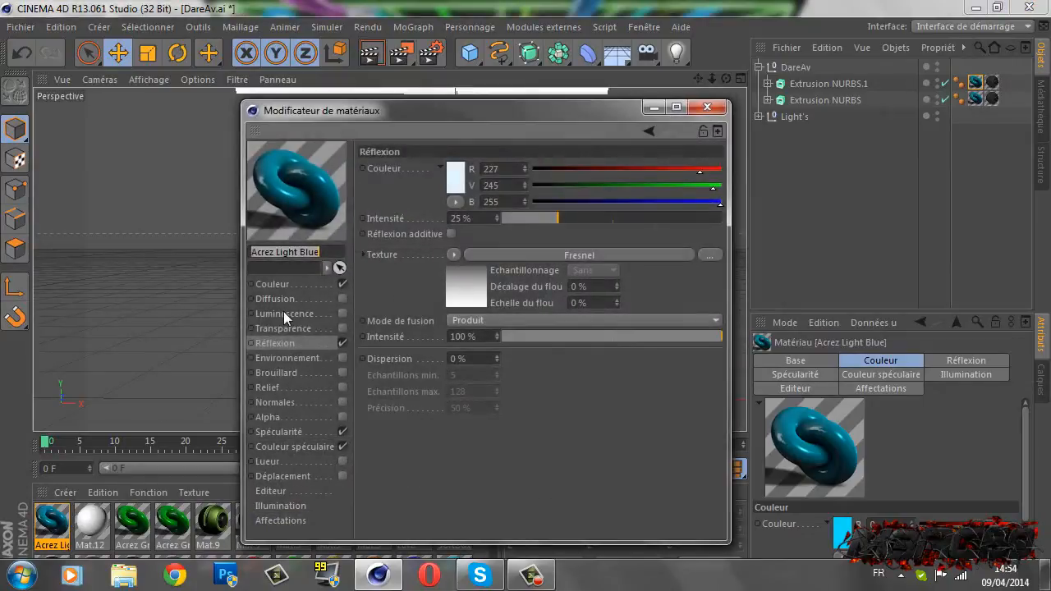
Step: Try the Luminescence channel at 3% intensity on the Acrez Light Blue material and switch it off again
click(283, 314)
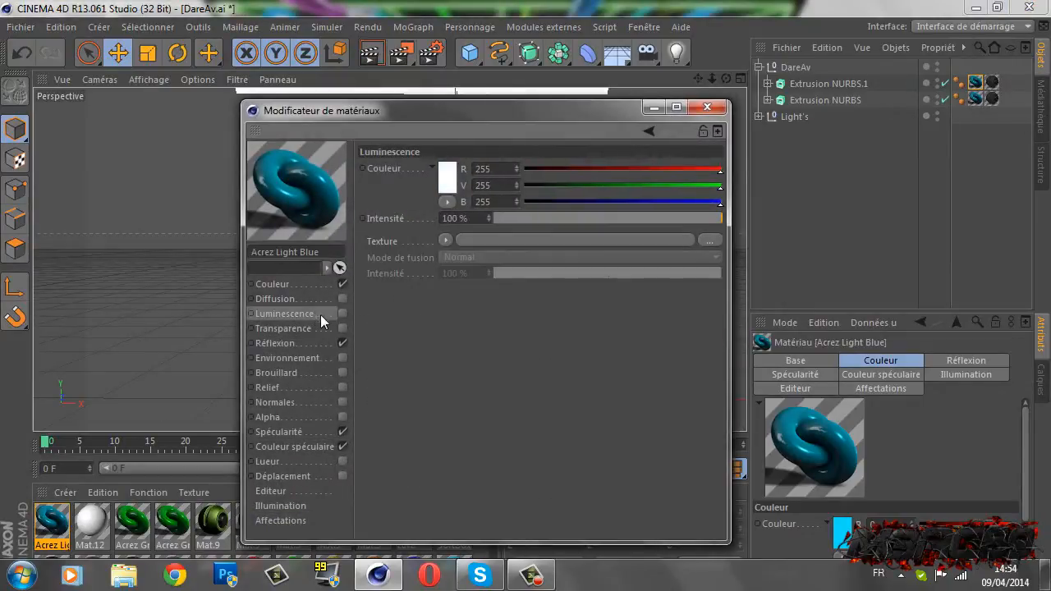
click(342, 314)
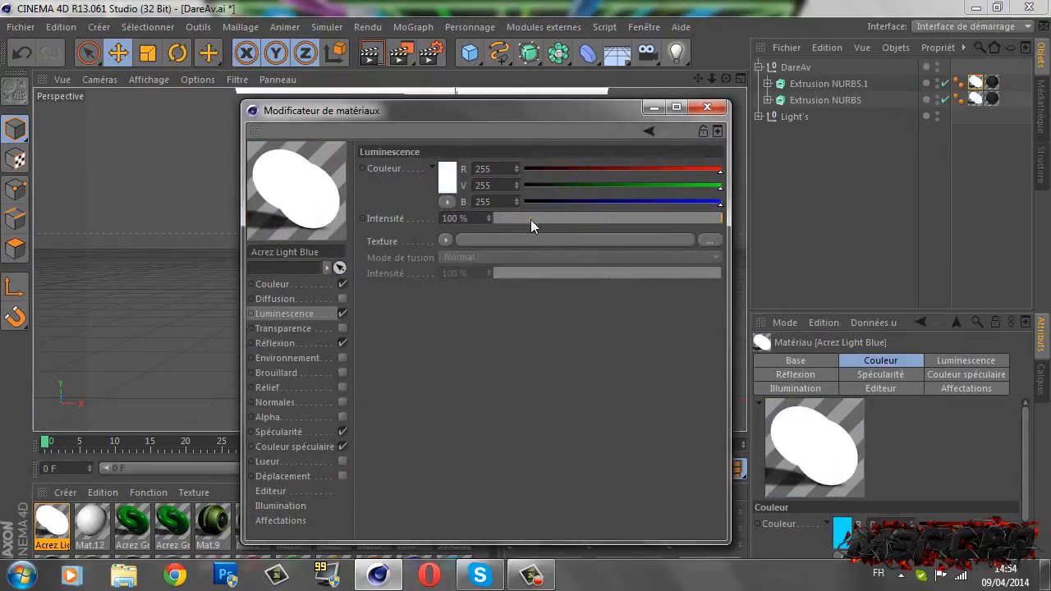
drag(531, 219, 511, 221)
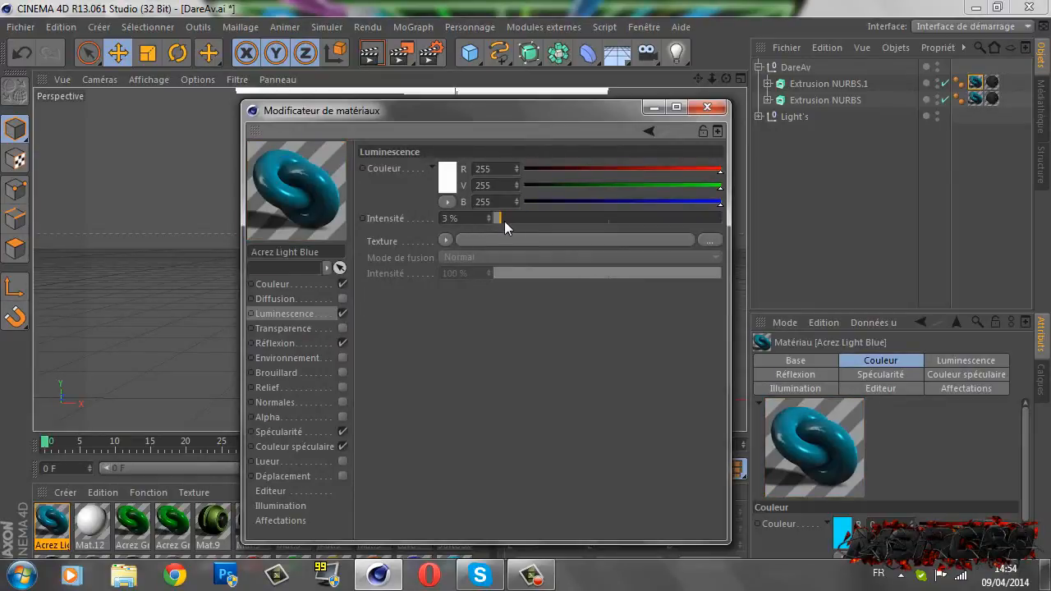
click(342, 313)
Step: Enable the Lueur (glow) channel and try its own white colour at 14% intensity, returning to the material's colour
click(342, 461)
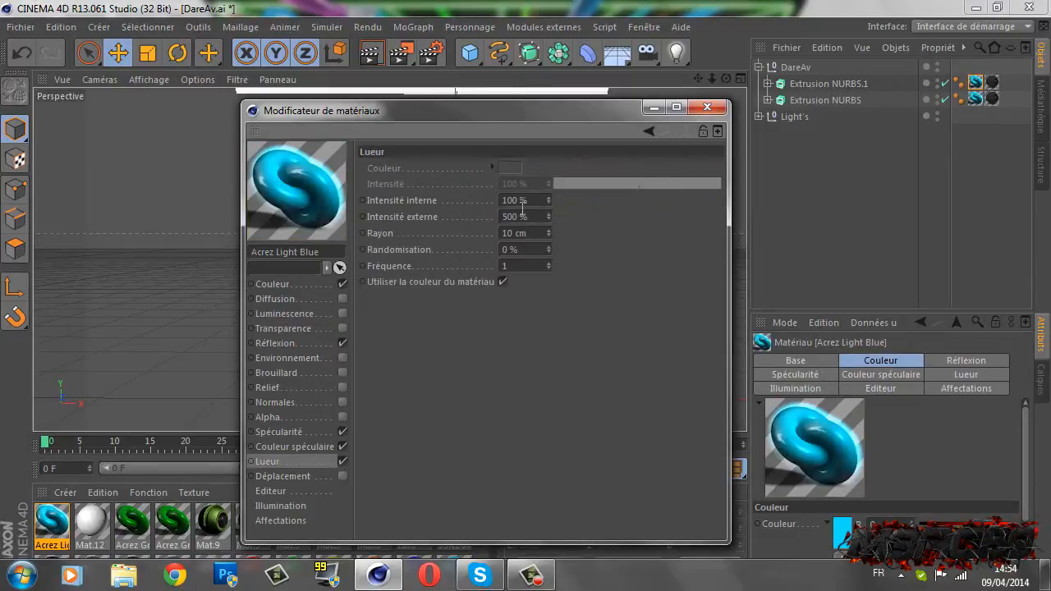
click(503, 283)
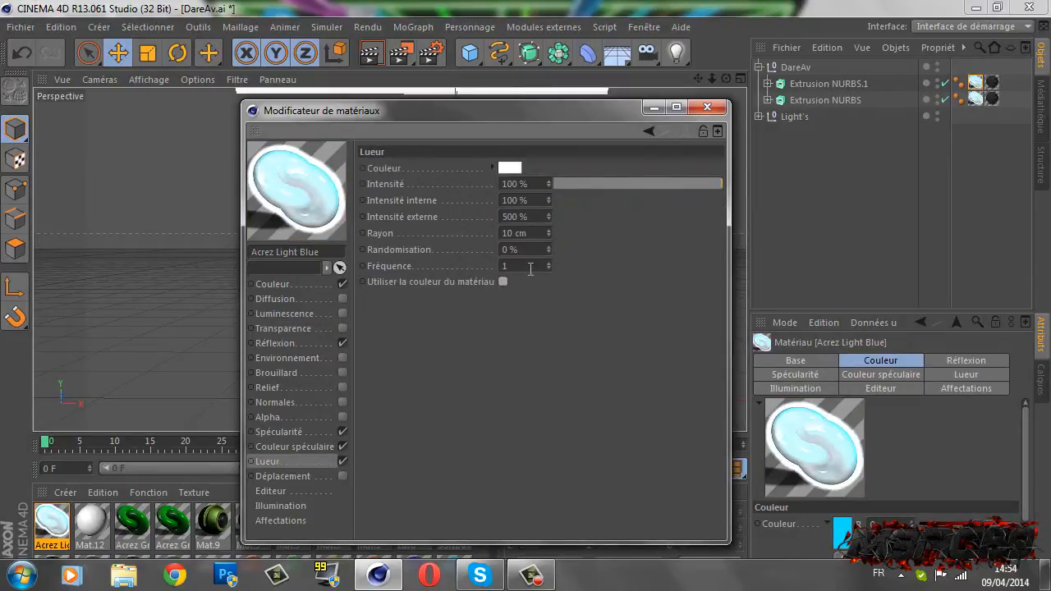
click(576, 184)
drag(576, 182, 578, 184)
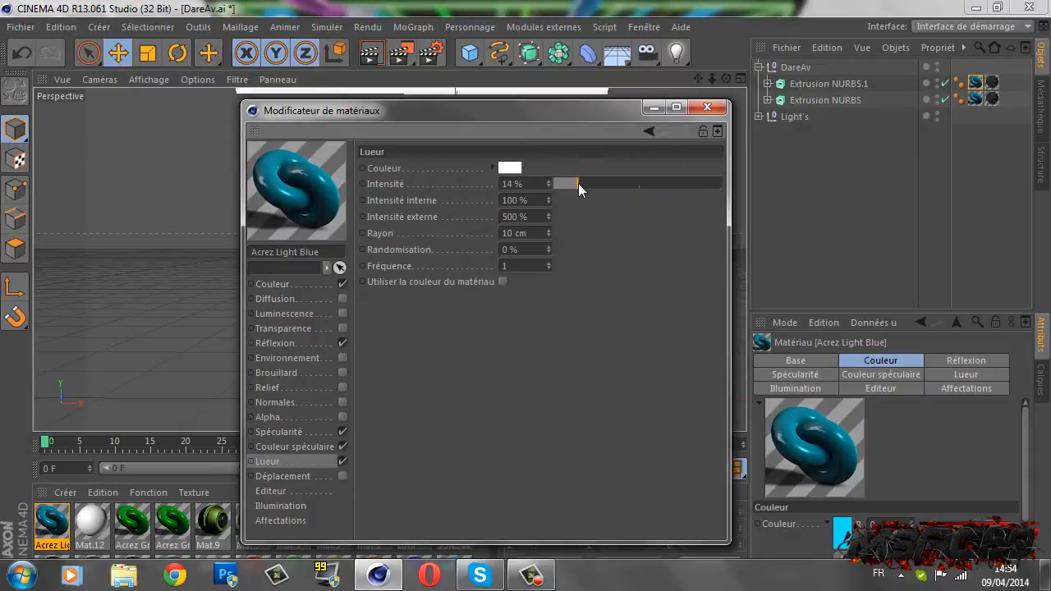
click(502, 282)
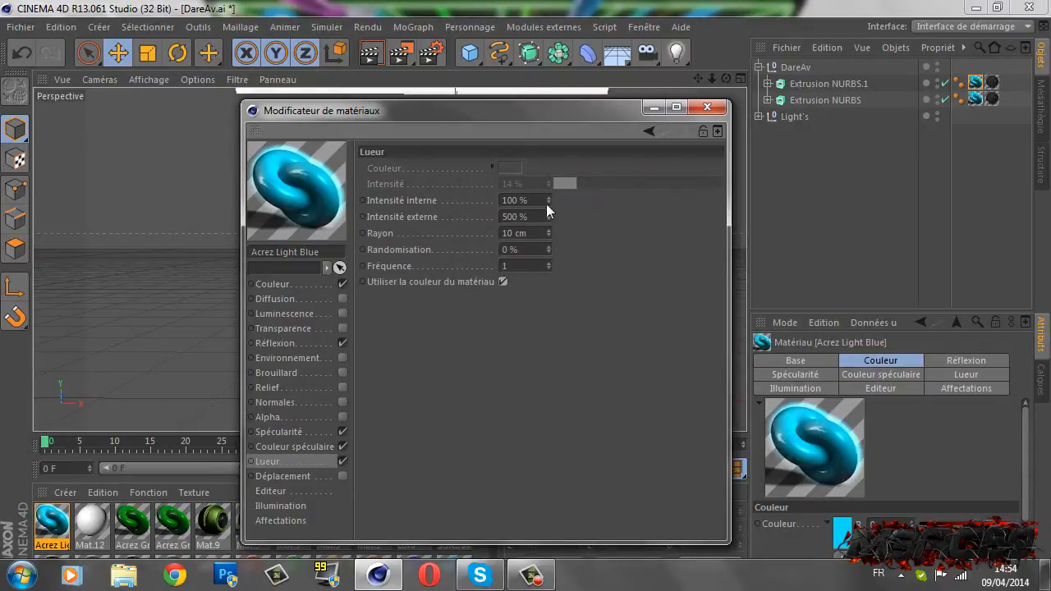
Step: Set the glow's internal intensity to 63% and its external intensity to 50%, and close the material editor
drag(548, 202, 548, 220)
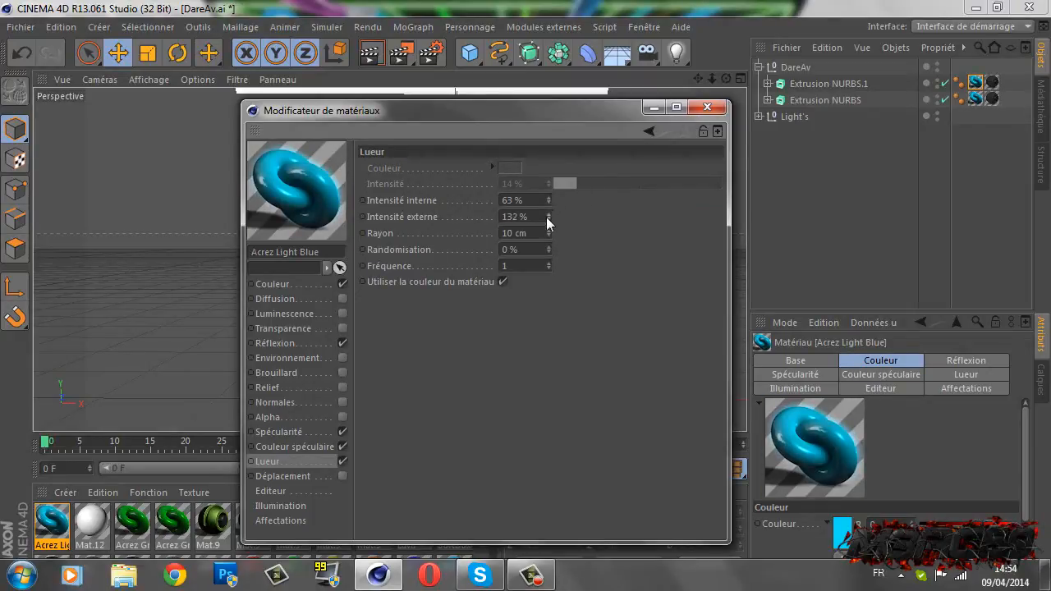
drag(546, 217, 546, 222)
key(Return)
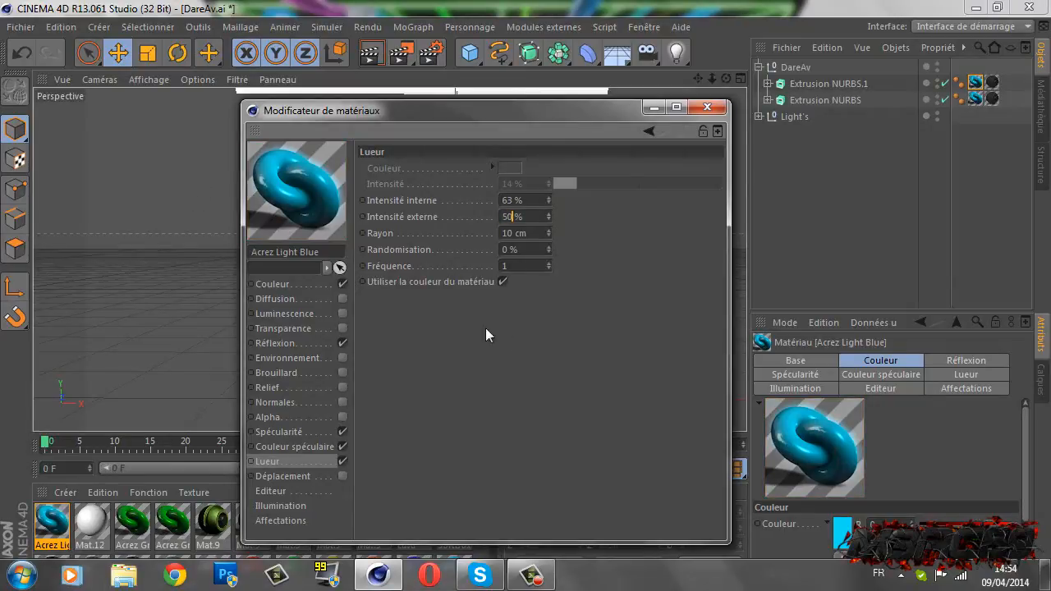
click(709, 107)
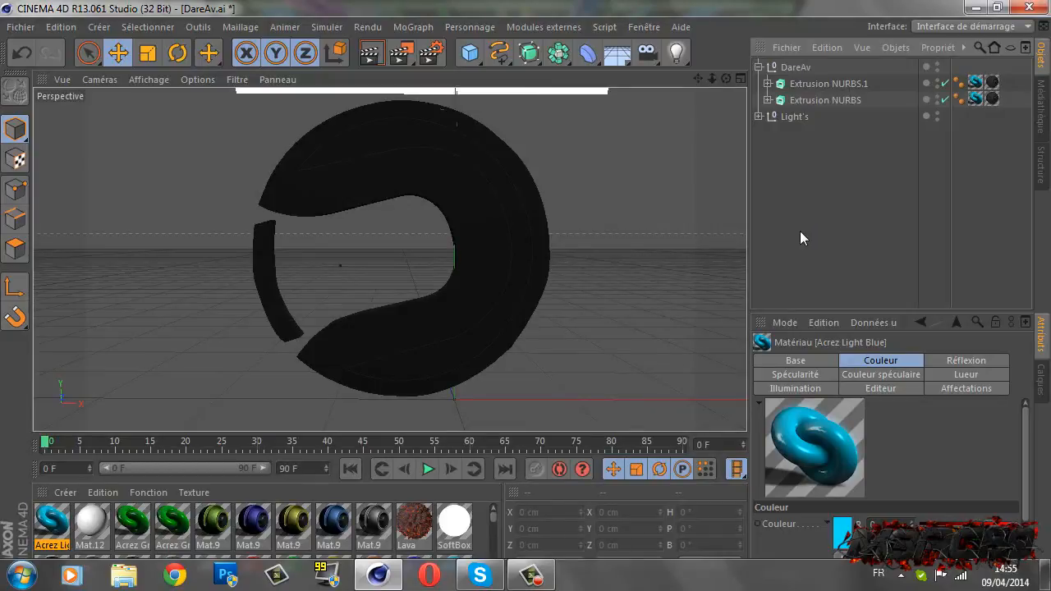
click(795, 68)
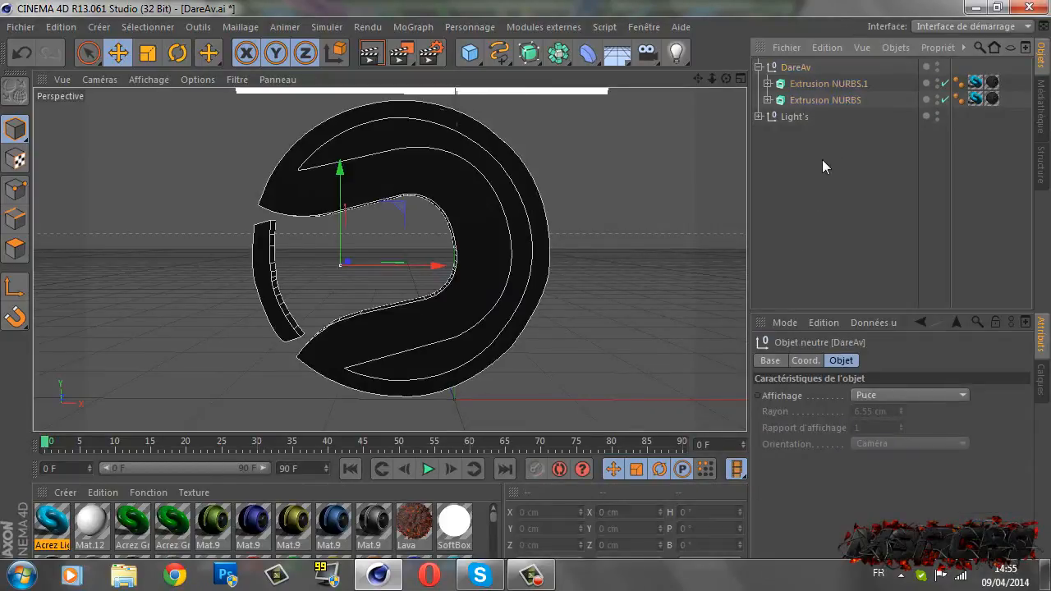
click(822, 83)
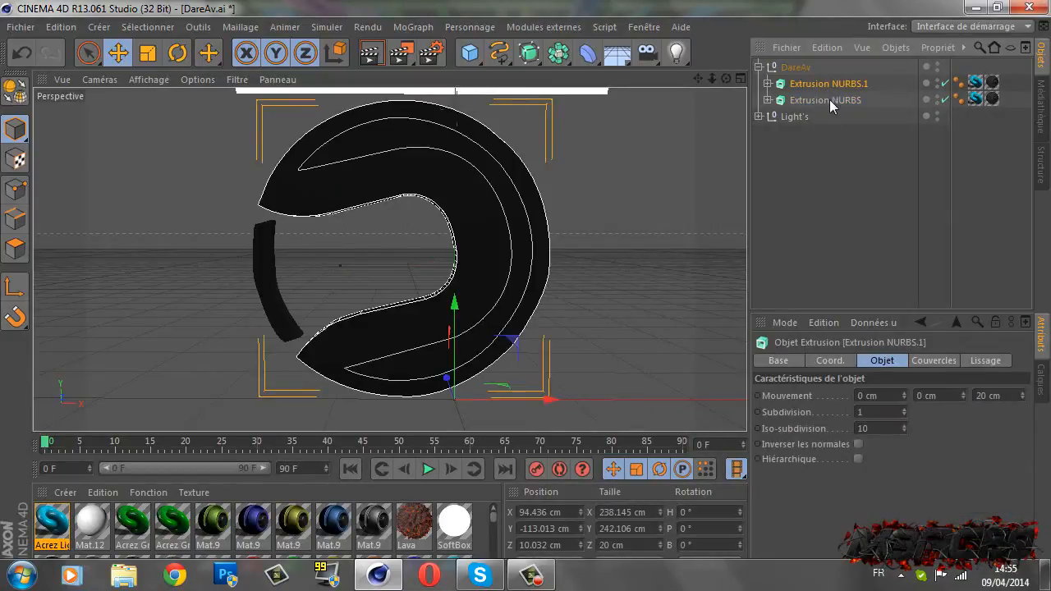
click(830, 99)
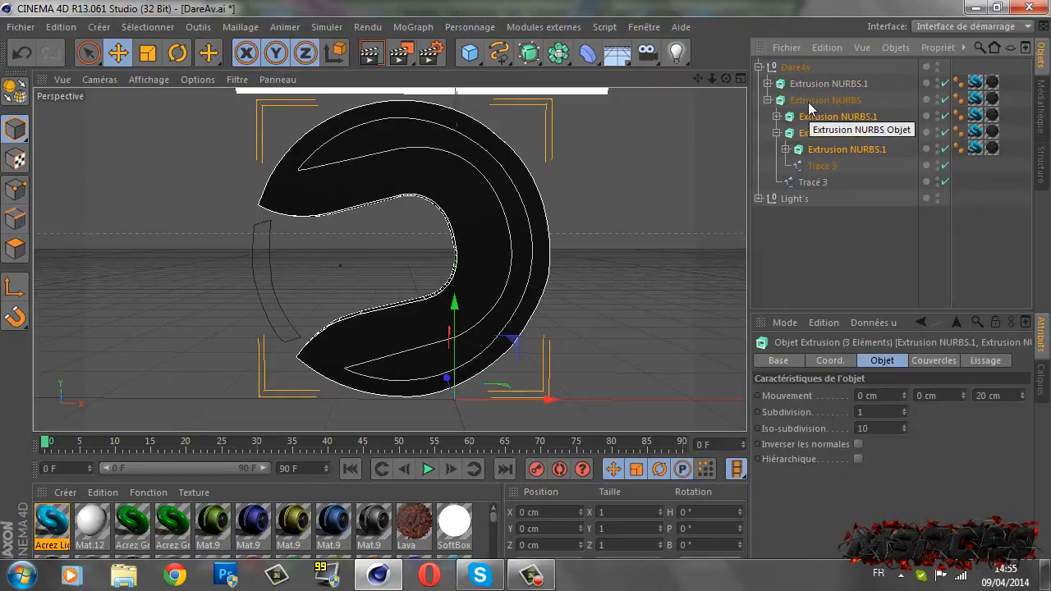
key(ctrl+z)
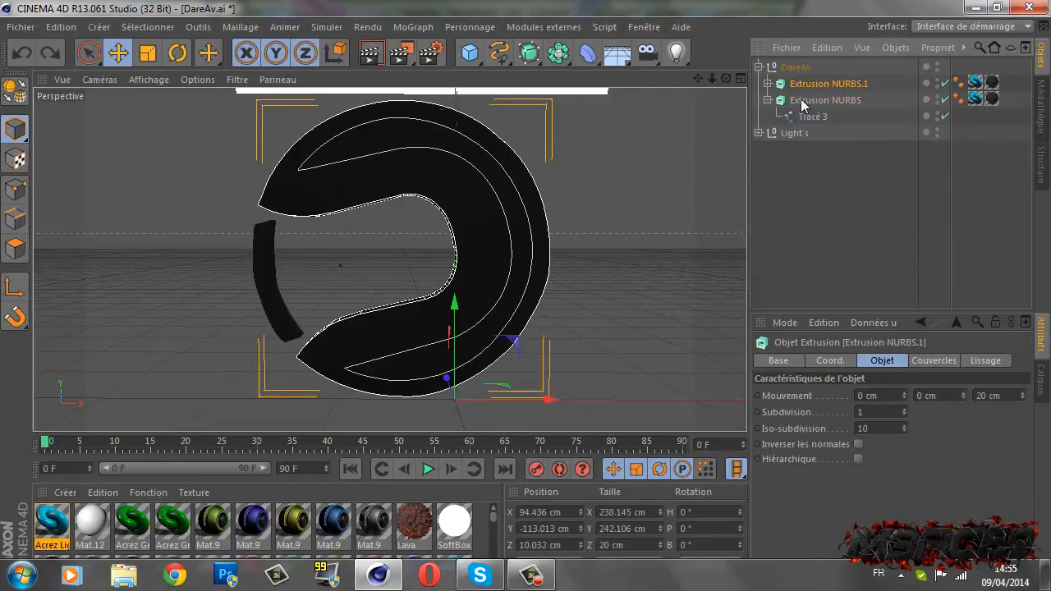
click(801, 100)
click(761, 99)
click(767, 100)
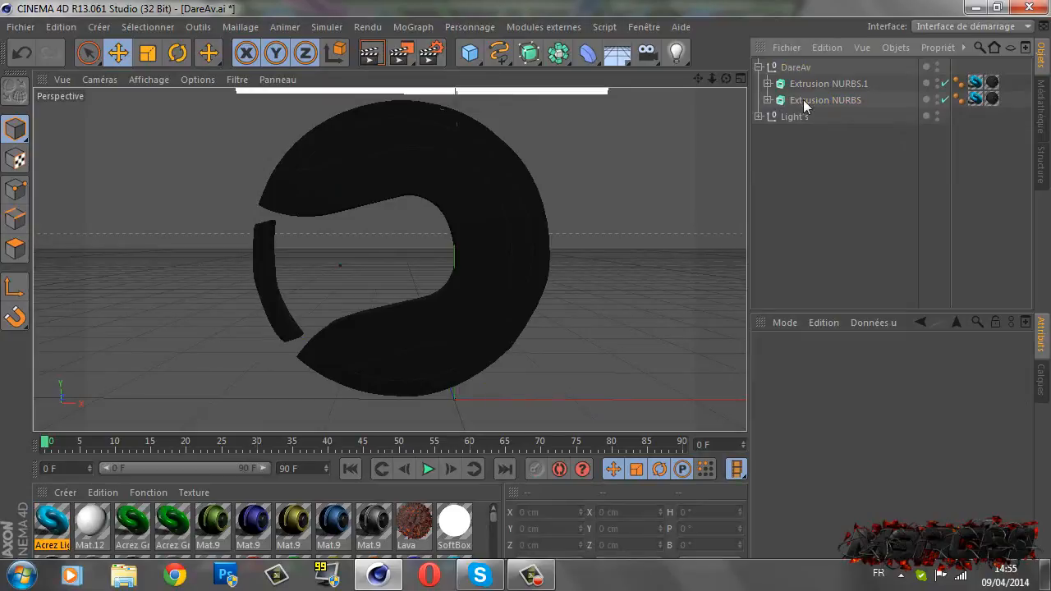
Step: Open NitroBlast Main for both Extrusion NURBS objects and shrink its window so the logo stays in view
click(803, 100)
shift+click(820, 86)
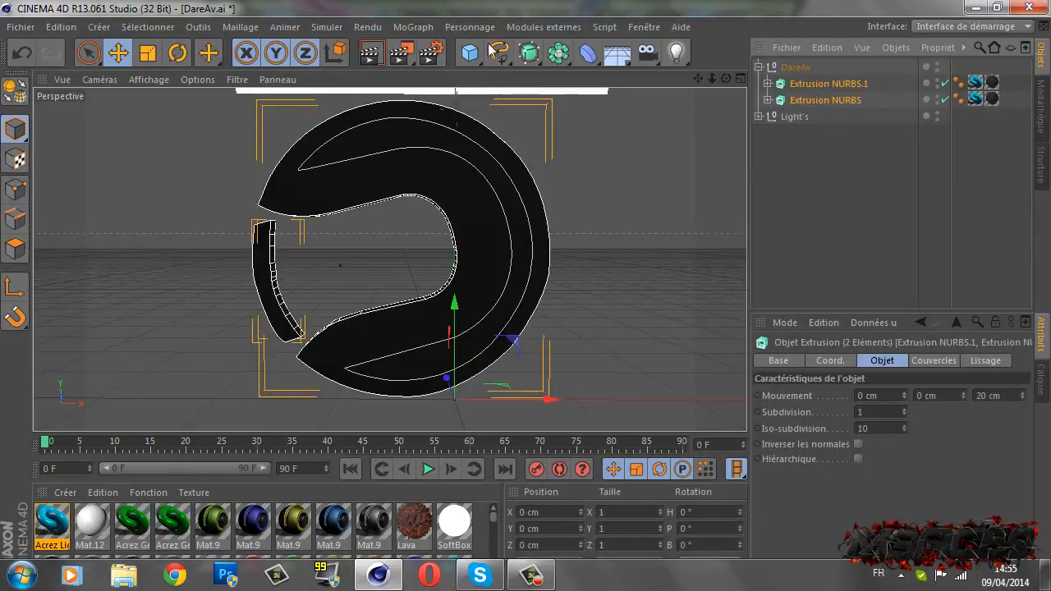
click(543, 26)
mouse_move(575, 90)
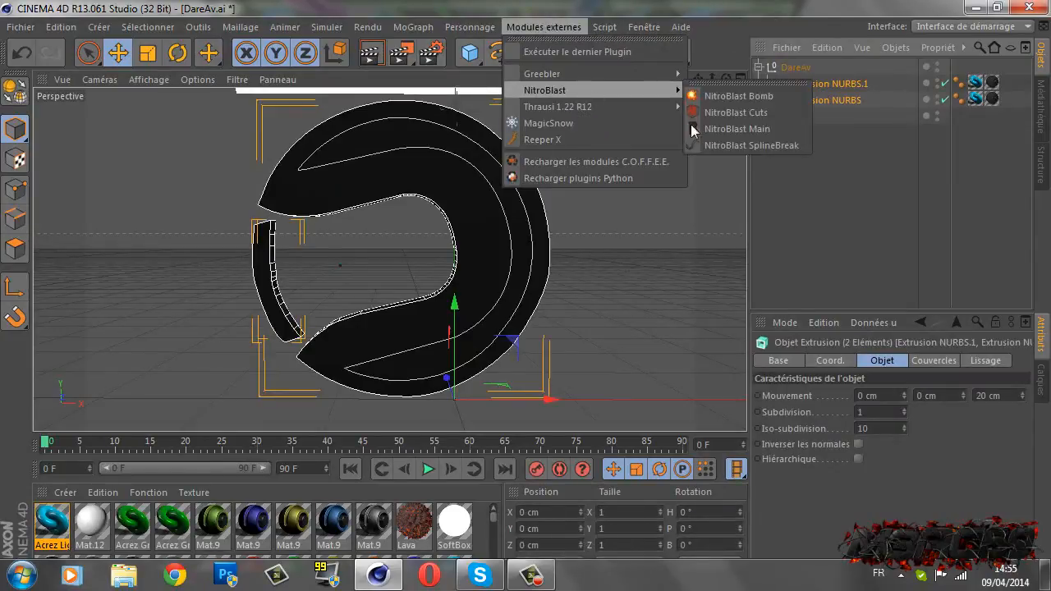
click(719, 128)
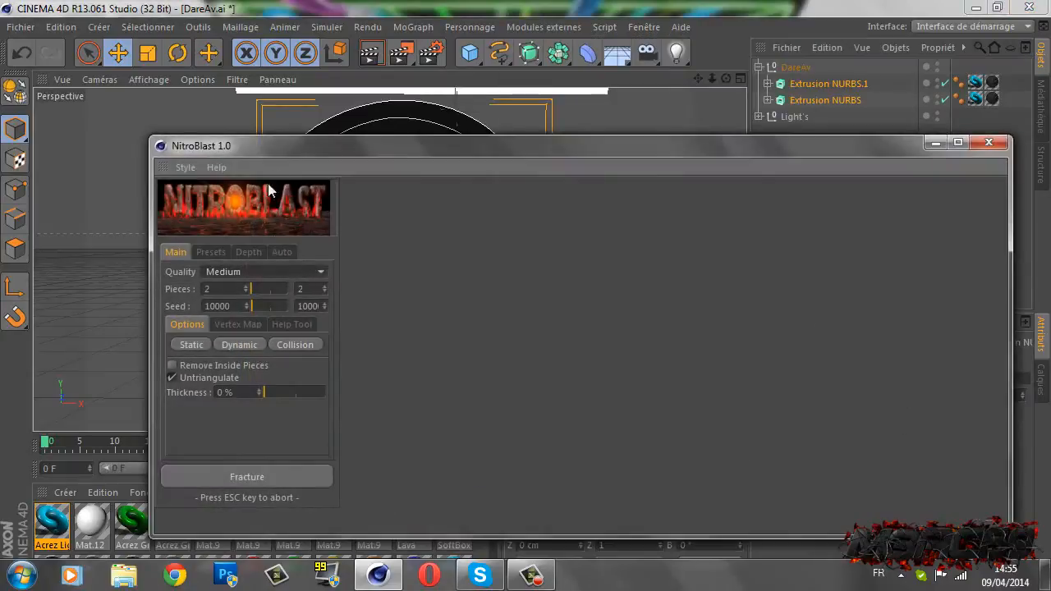
drag(1011, 226, 285, 206)
Step: Fracture both Extrusion NURBS objects with NitroBlast at Extreme quality and a maximum of 70 pieces, and close the plug-in
click(260, 273)
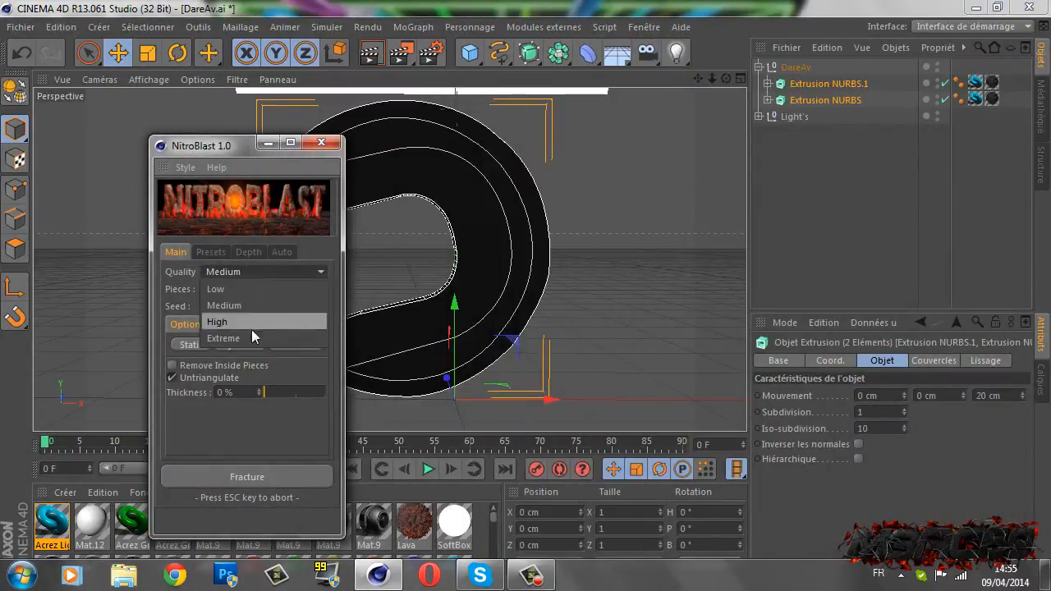
click(253, 336)
click(310, 295)
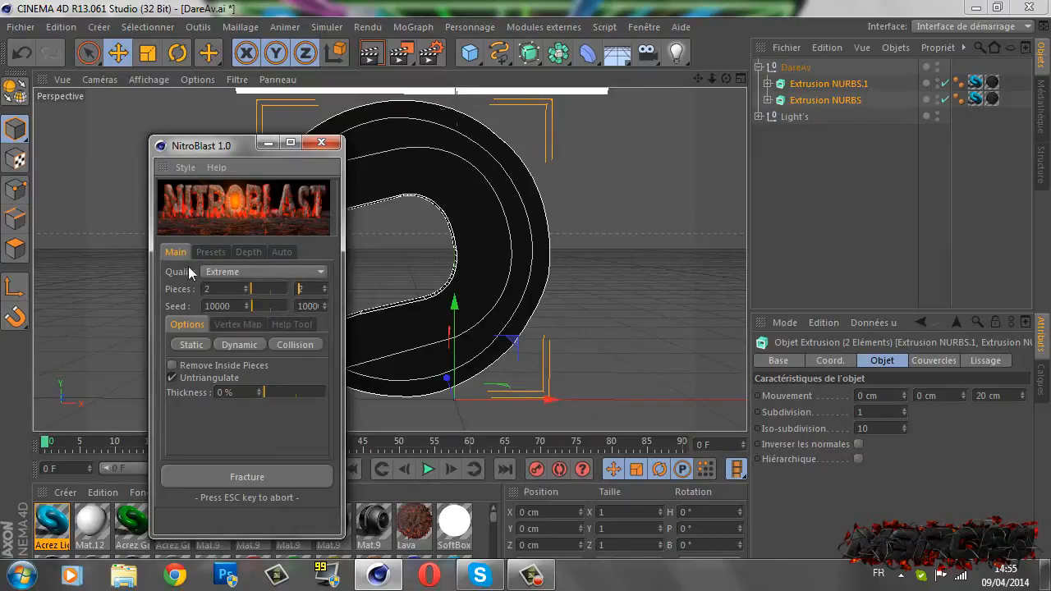
click(310, 271)
click(310, 271)
click(266, 272)
click(266, 273)
key(BackSpace)
click(282, 477)
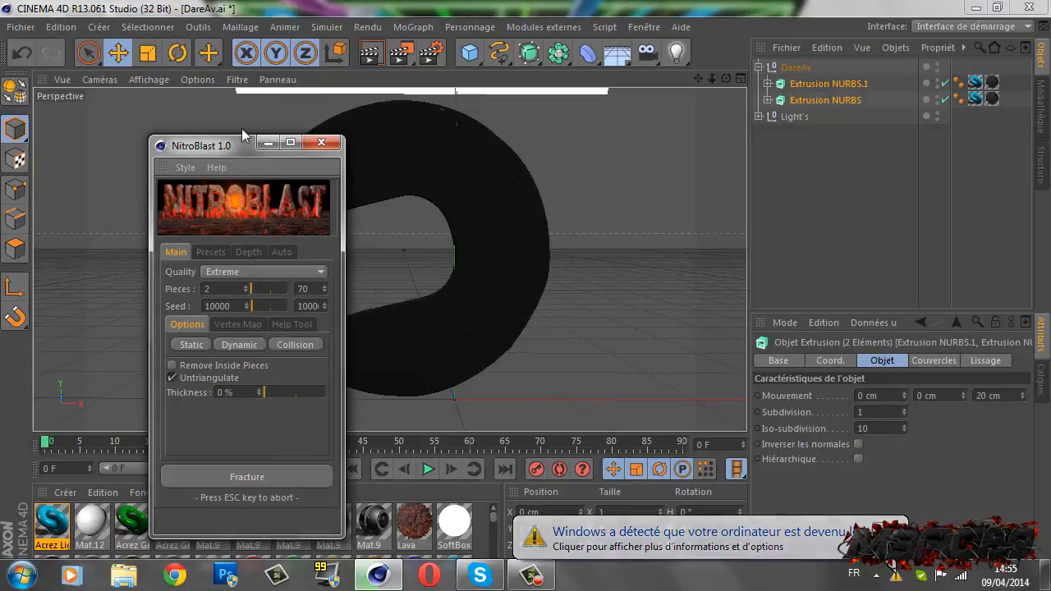
drag(262, 148, 283, 124)
click(342, 116)
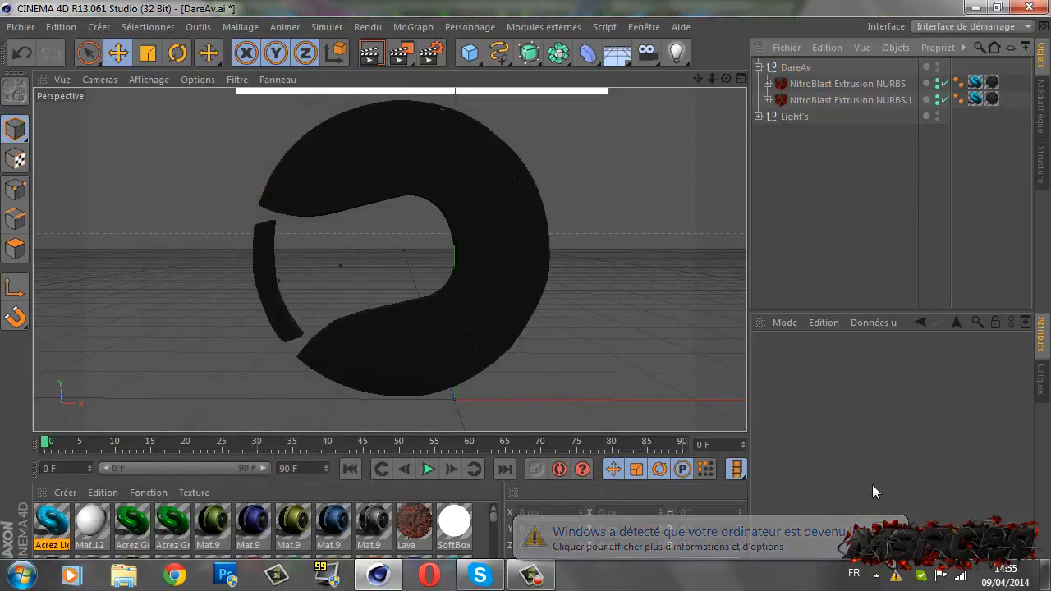
click(899, 527)
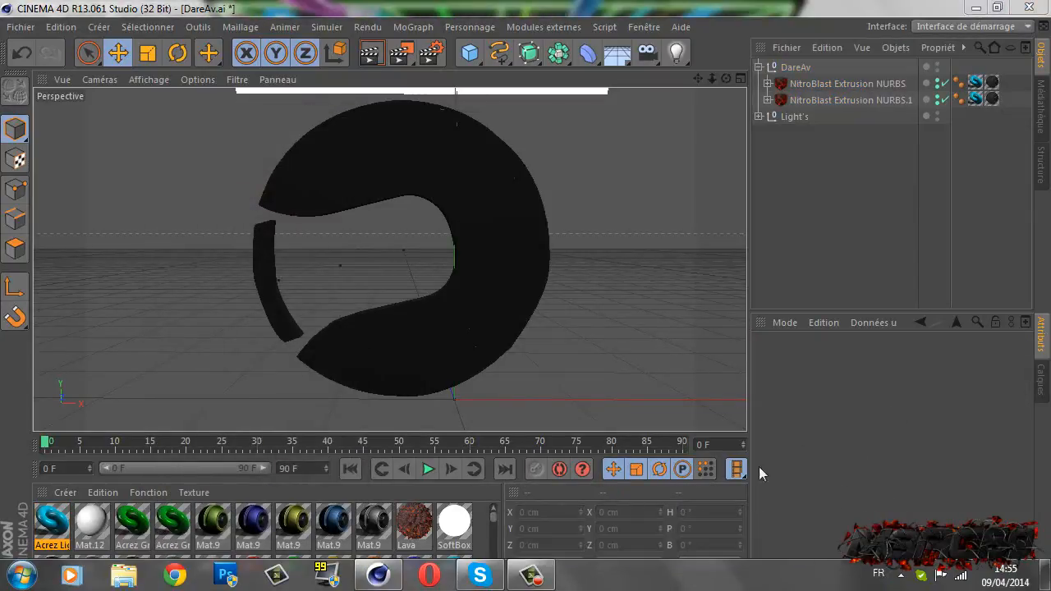
Step: Examine the fracture lines and piece settings of the two NitroBlast objects
click(824, 246)
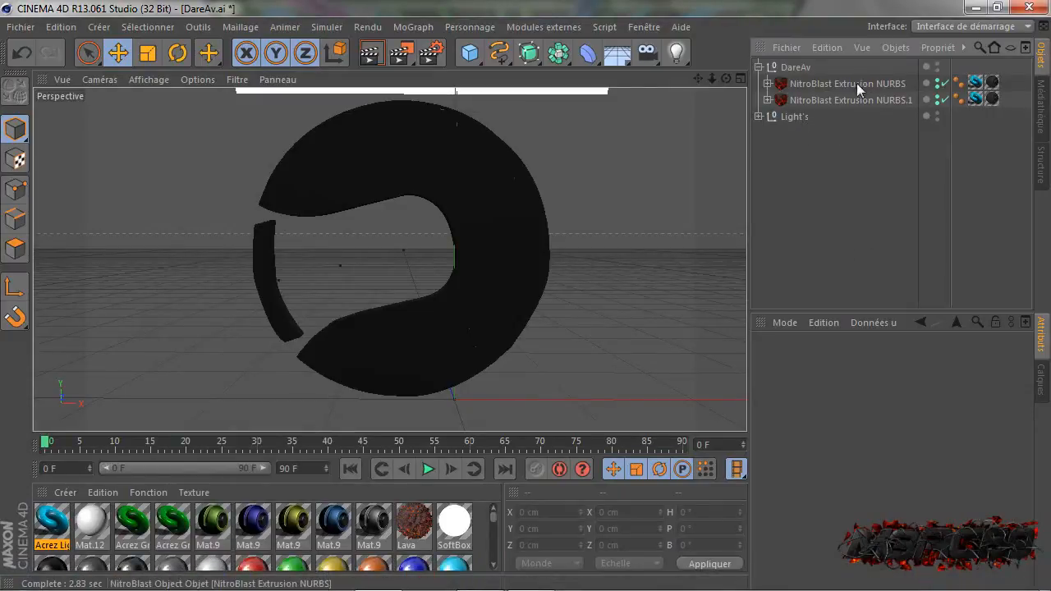
click(825, 82)
shift+click(826, 101)
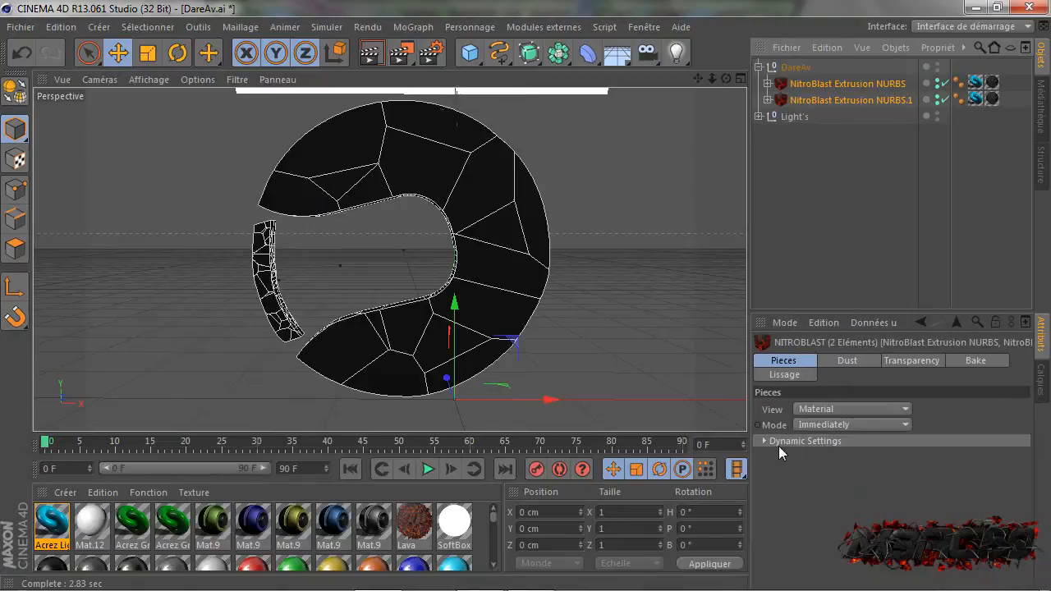
click(937, 241)
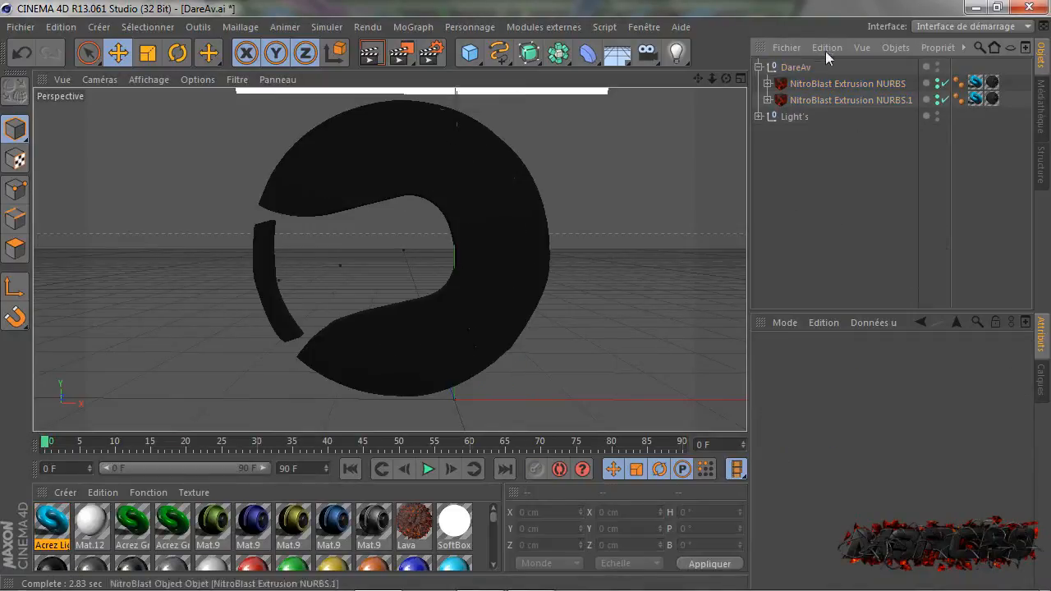
Step: Add a MoGraph Fracture object and expand the NitroBlast Extrusion NURBS hierarchy down to its dynamic pieces
click(411, 27)
click(488, 182)
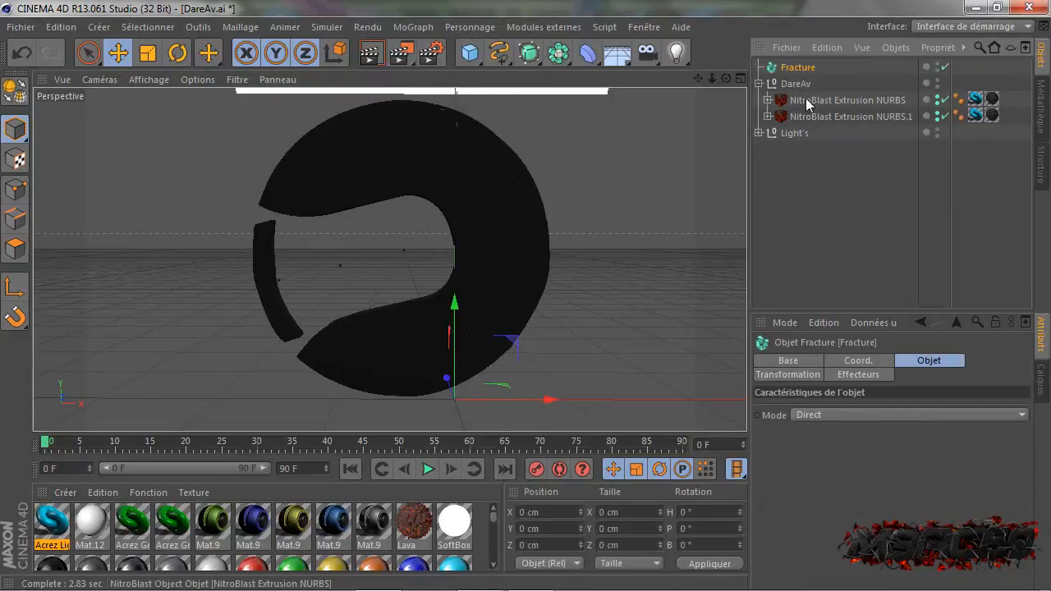
click(767, 100)
click(777, 116)
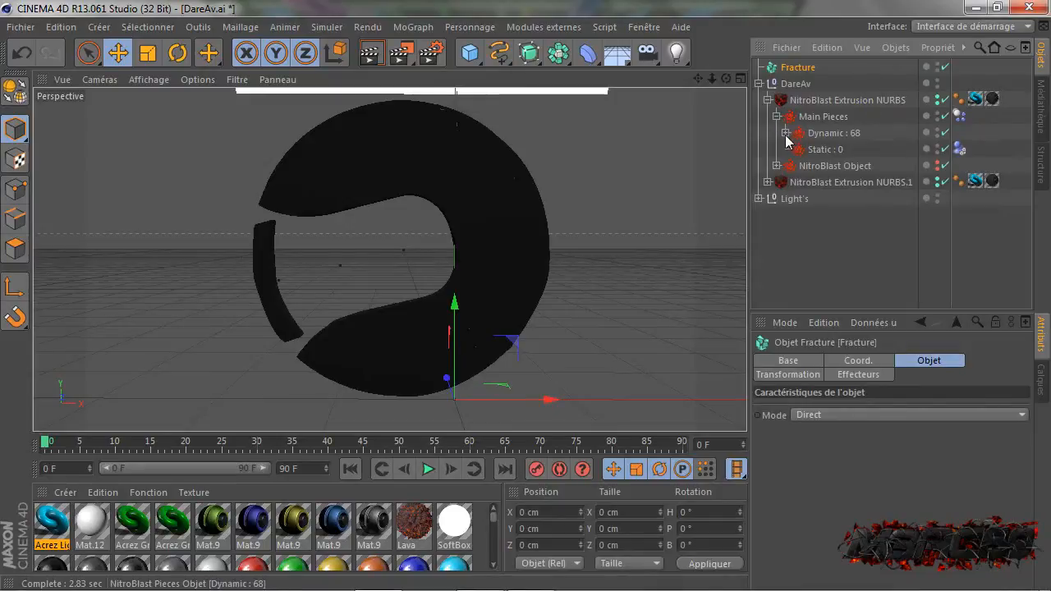
click(785, 133)
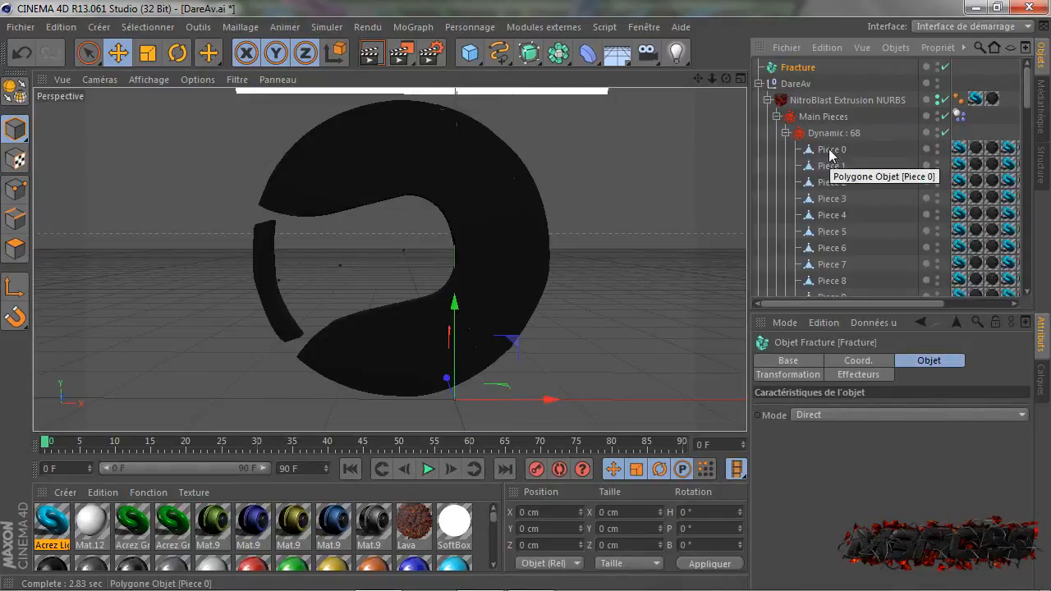
click(819, 151)
key(ctrl+a)
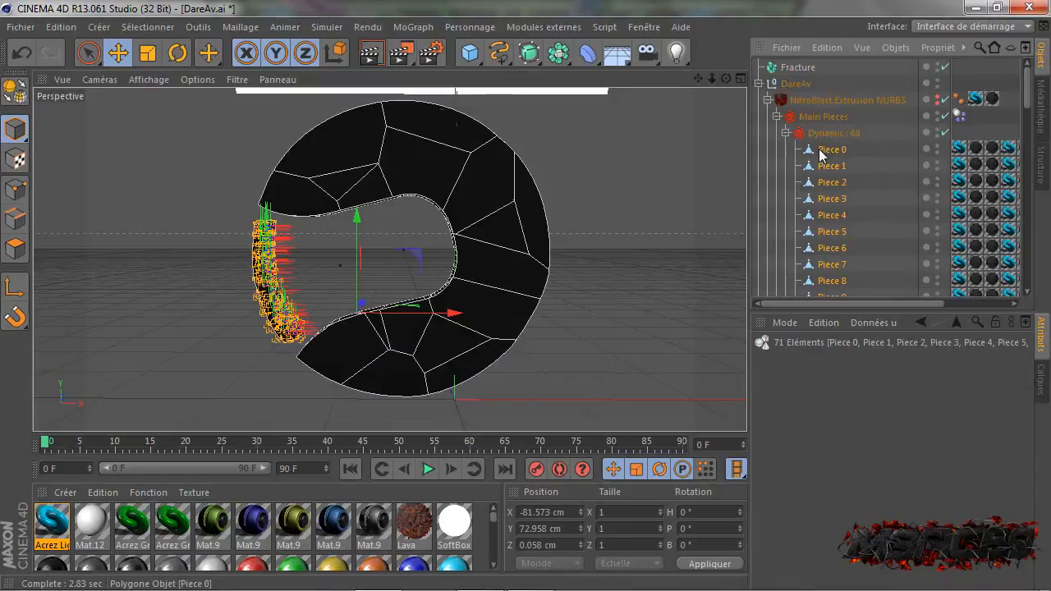
scroll(820, 151, down, 16)
scroll(820, 151, down, 5)
click(835, 224)
scroll(832, 210, up, 20)
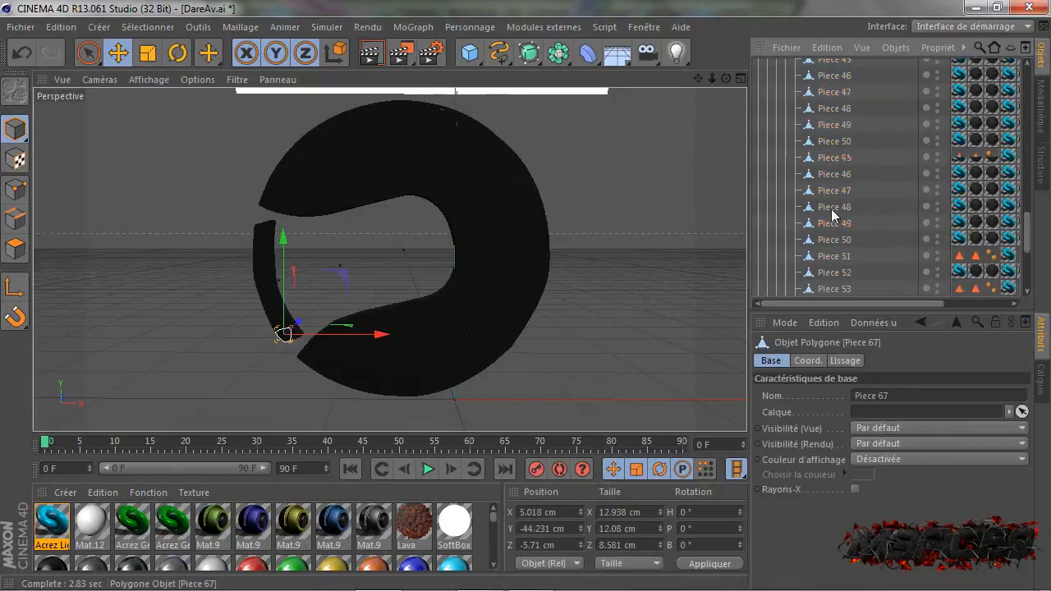
click(836, 166)
Step: Move Piece 0 through Piece 67 of NitroBlast Extrusion NURBS into the Fracture object and delete the emptied NitroBlast object
click(839, 149)
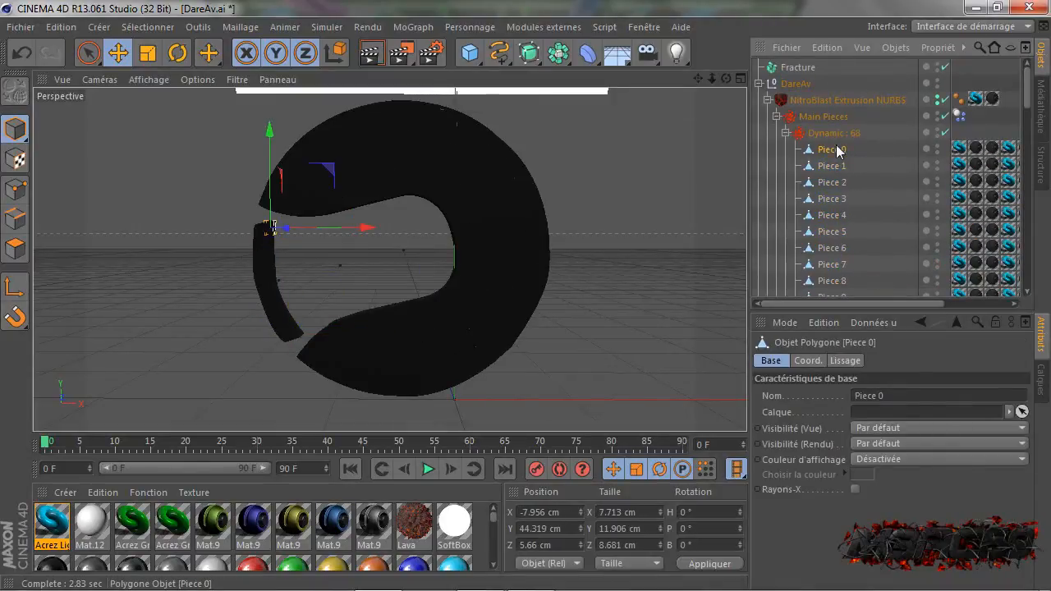
scroll(845, 173, down, 6)
scroll(849, 218, down, 18)
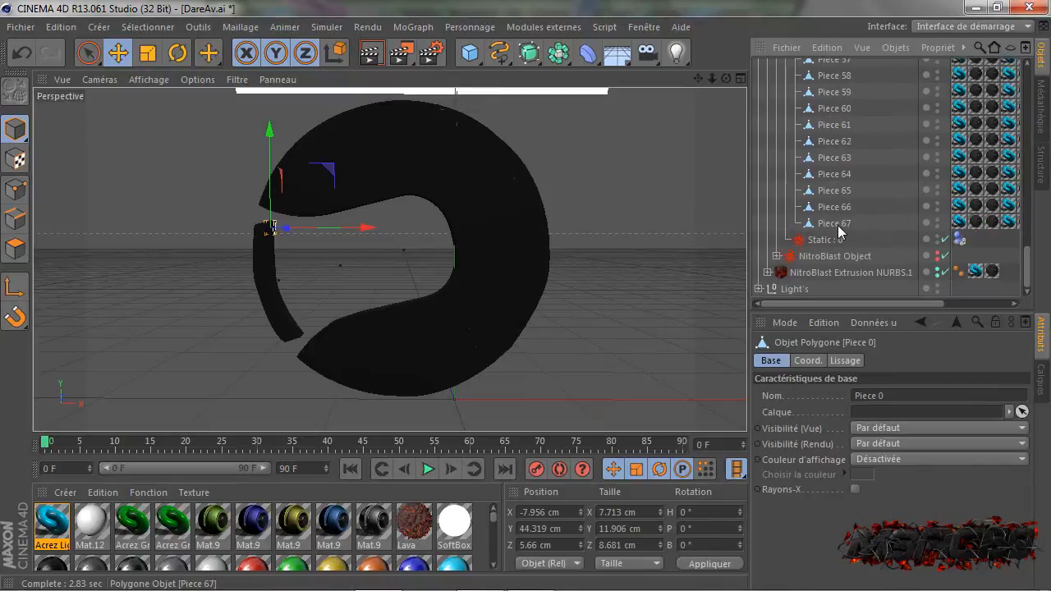
shift+click(850, 224)
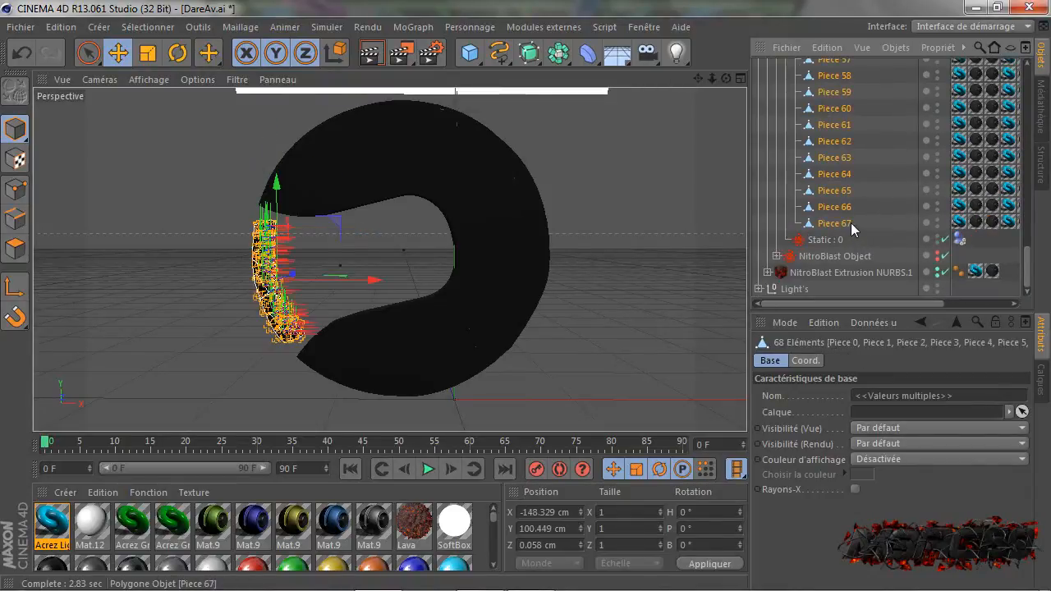
scroll(854, 215, up, 20)
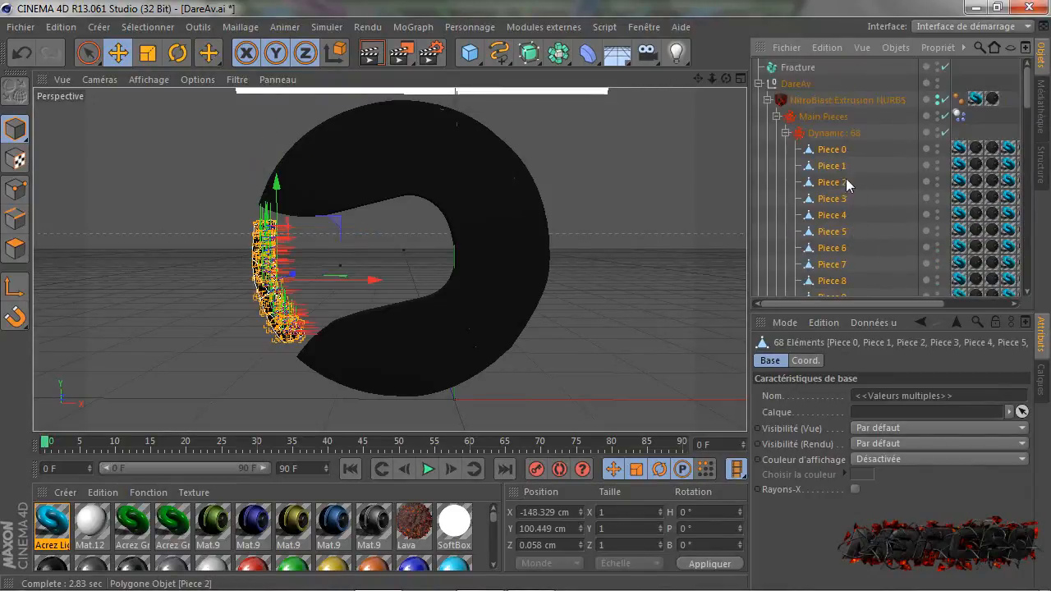
drag(833, 153, 764, 72)
click(793, 117)
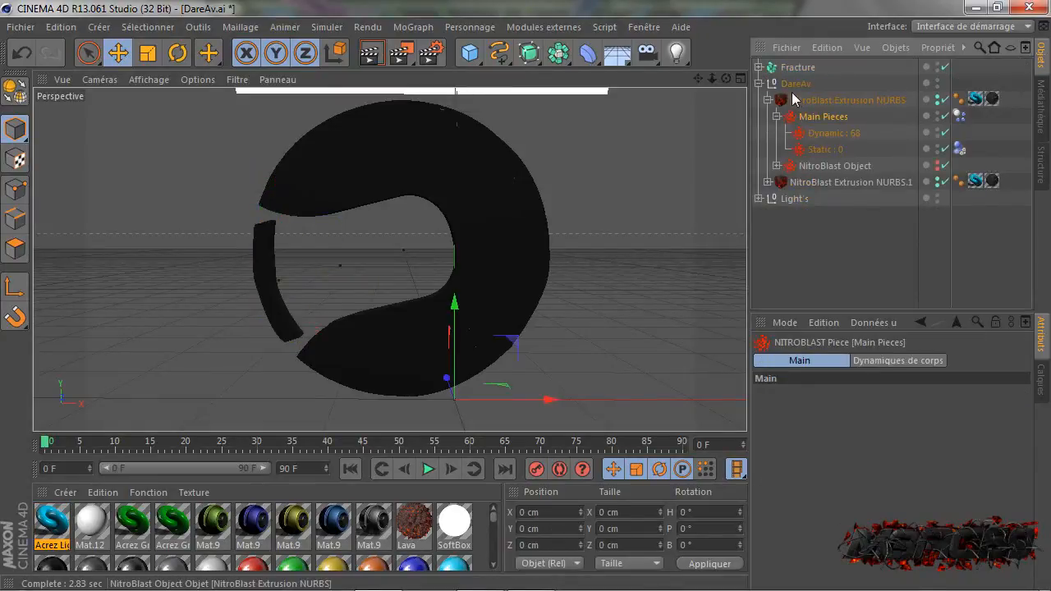
click(794, 101)
key(Delete)
Step: Move all the dynamic pieces of NitroBlast Extrusion NURBS.1 into the Fracture object and collapse it
click(767, 101)
click(813, 117)
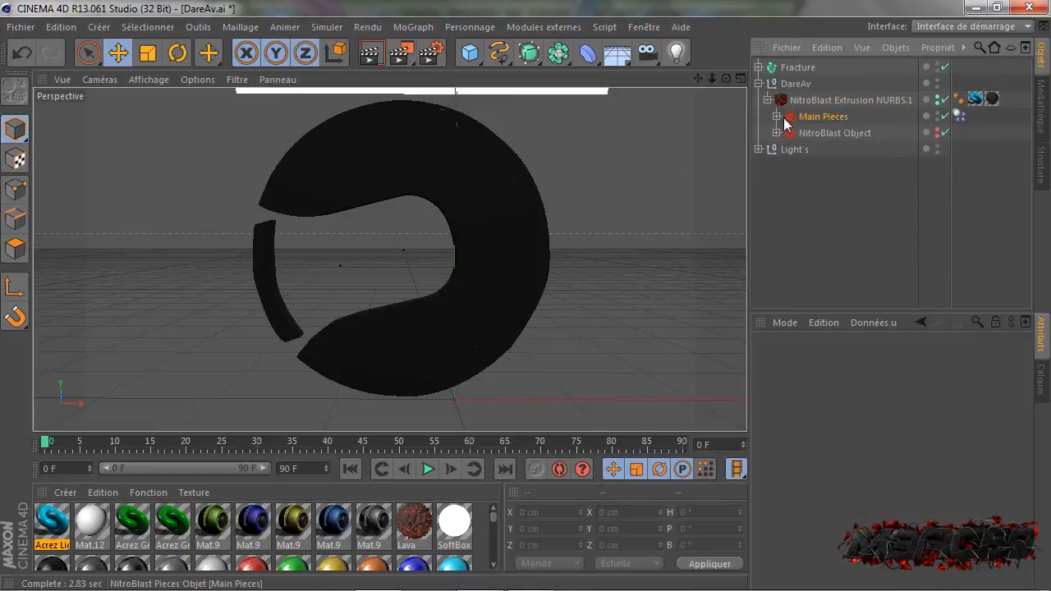
click(776, 116)
click(786, 133)
click(828, 150)
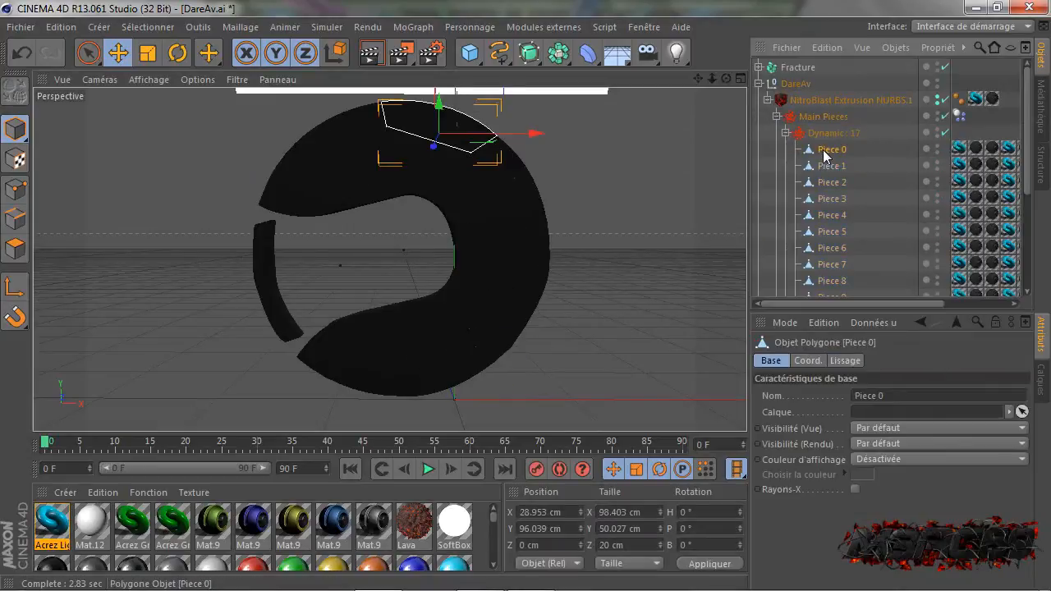
scroll(826, 156, down, 3)
shift+click(847, 239)
scroll(831, 184, up, 4)
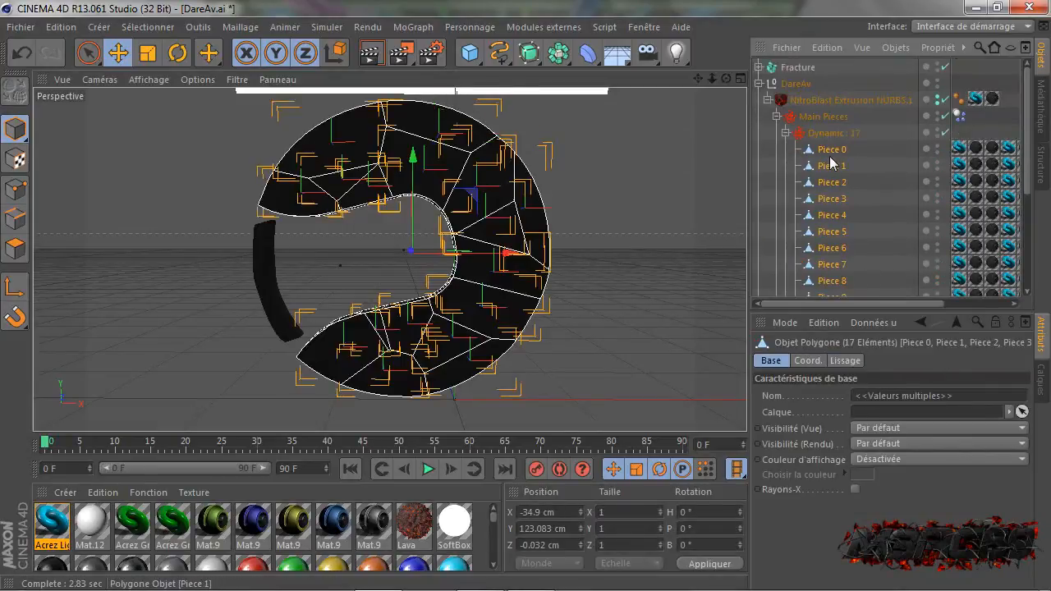
drag(828, 159, 794, 67)
click(758, 68)
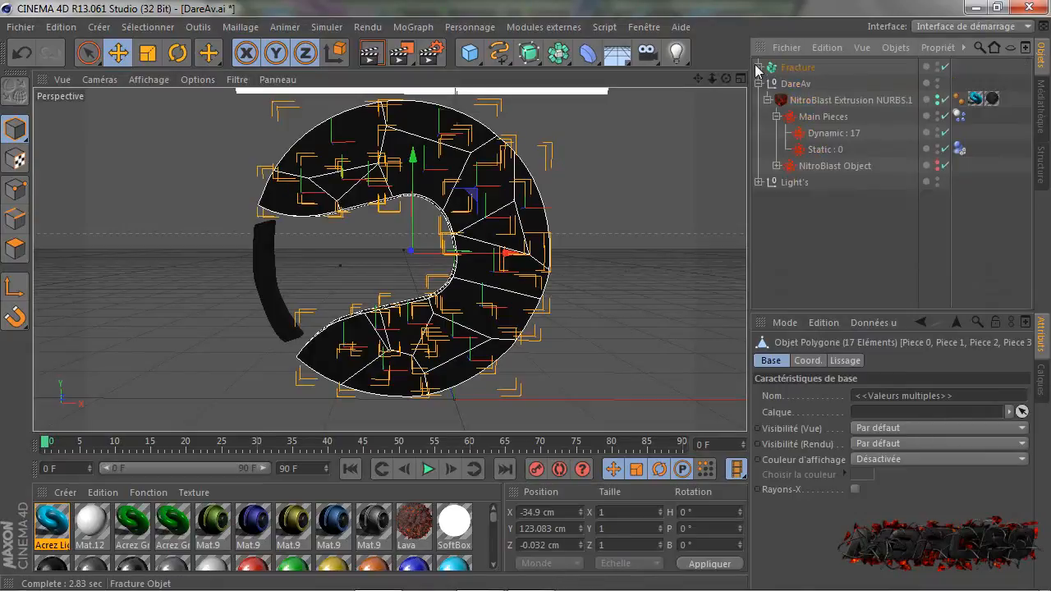
Step: Delete the DareAv null together with the emptied NitroBlast Extrusion NURBS.1 object
click(815, 102)
click(794, 85)
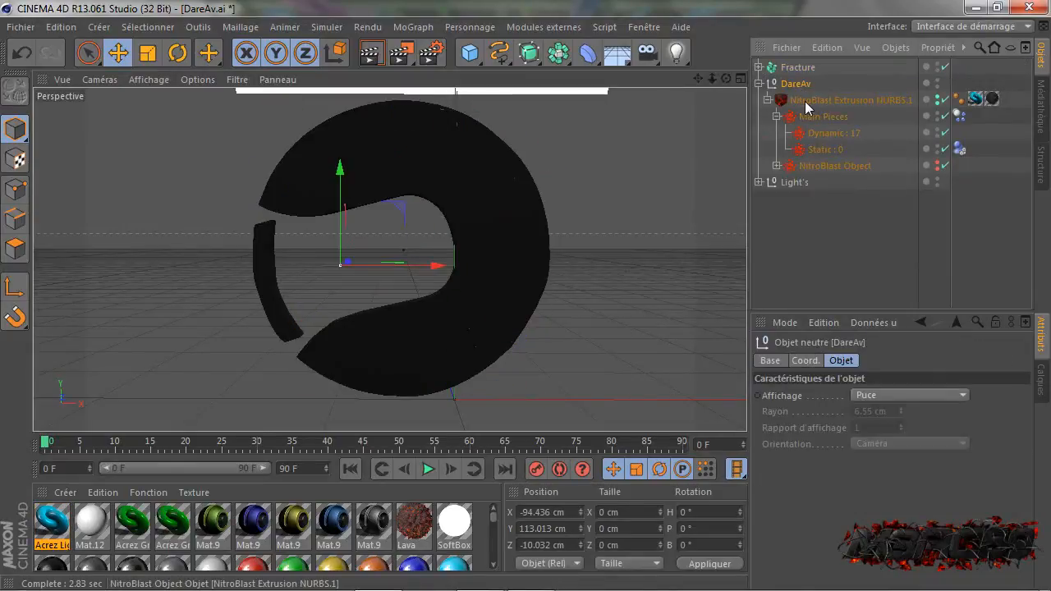
key(Delete)
Step: Add a Random effector to the Fracture object and set its intensity to 3%
click(780, 68)
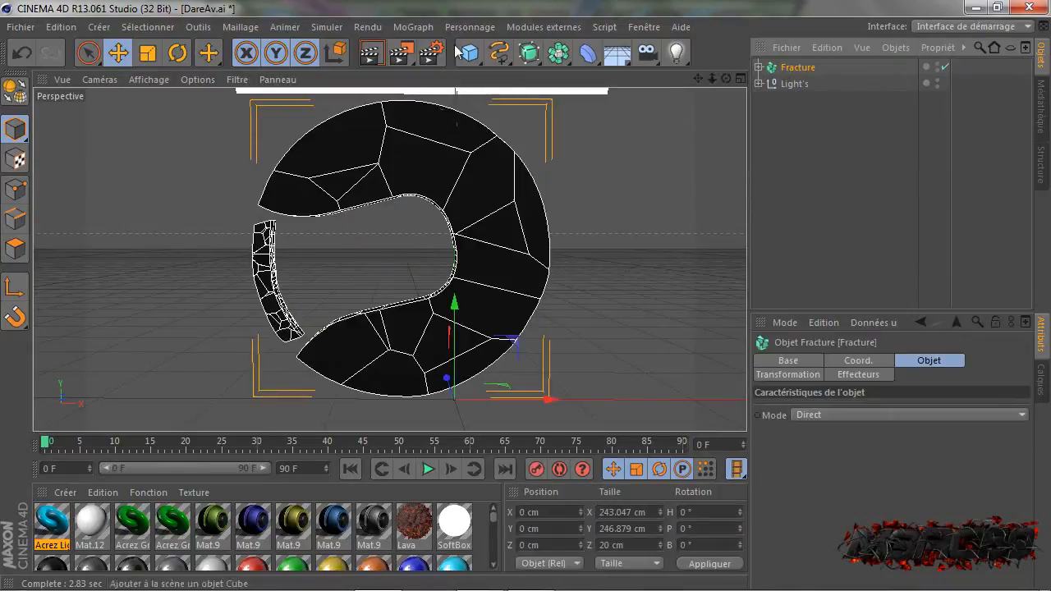
click(423, 27)
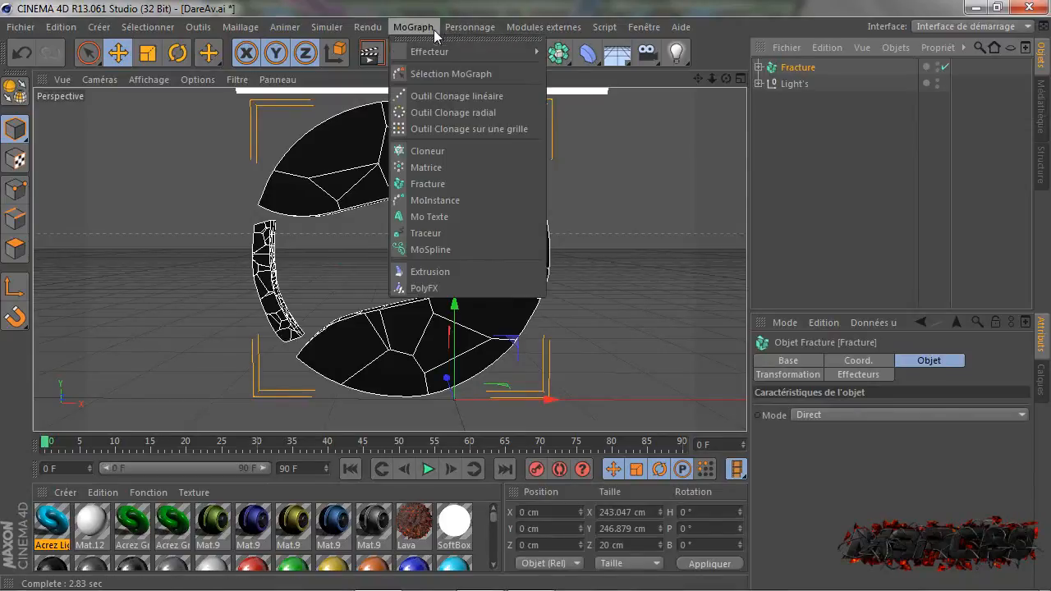
mouse_move(442, 58)
click(634, 176)
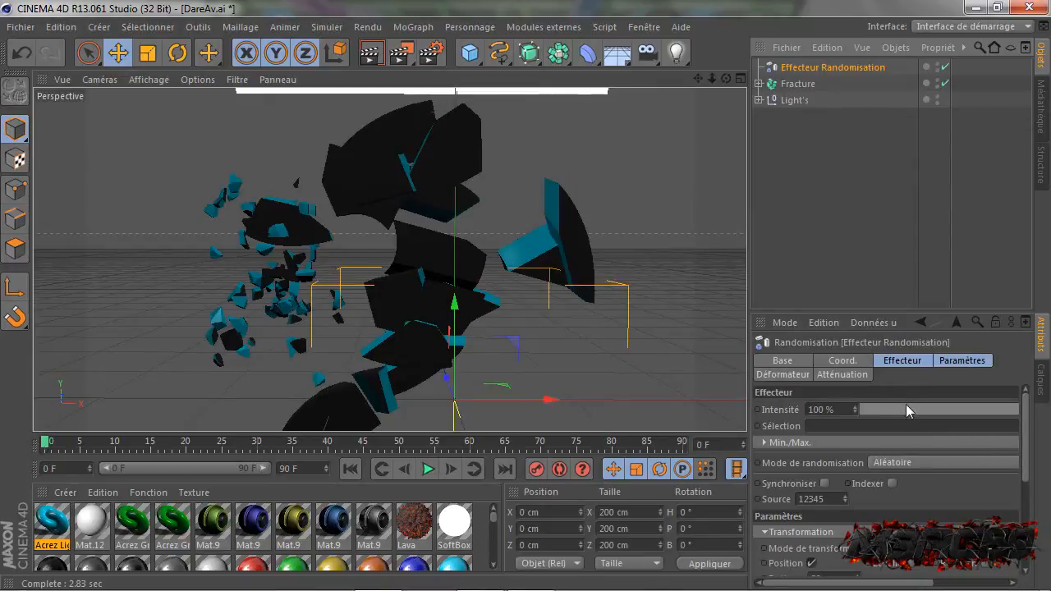
drag(907, 405, 872, 409)
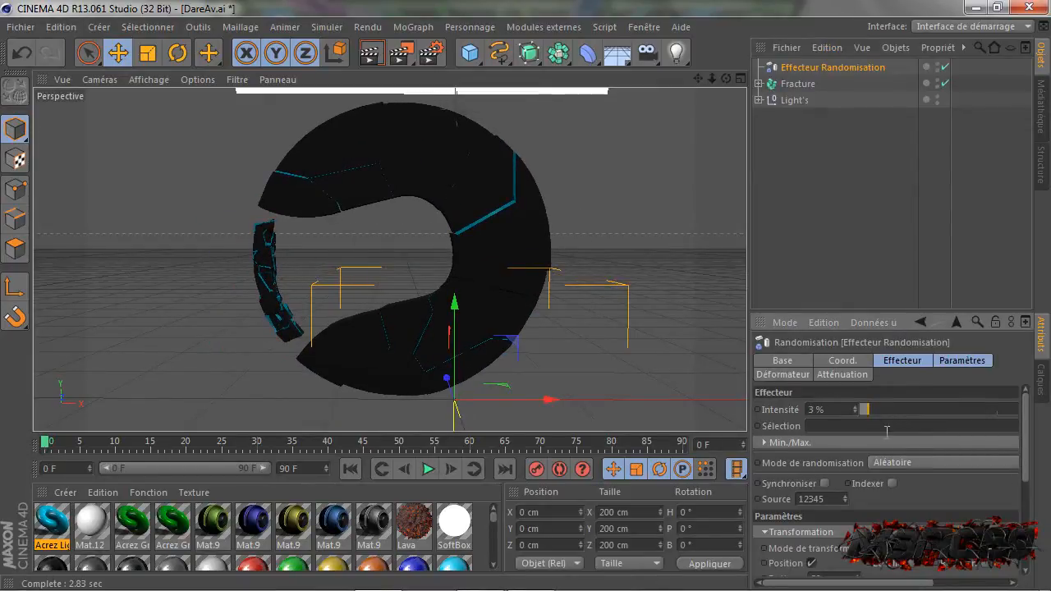
Step: Raise the Random effector's seed (Source) to 12352 to vary how the pieces separate
click(845, 497)
click(844, 497)
click(844, 497)
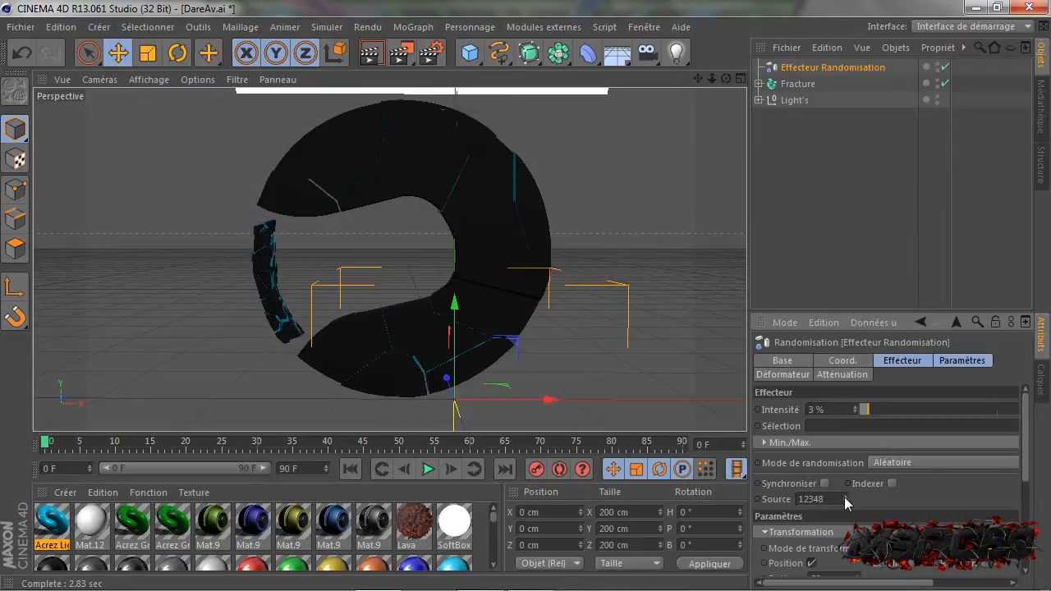
click(844, 496)
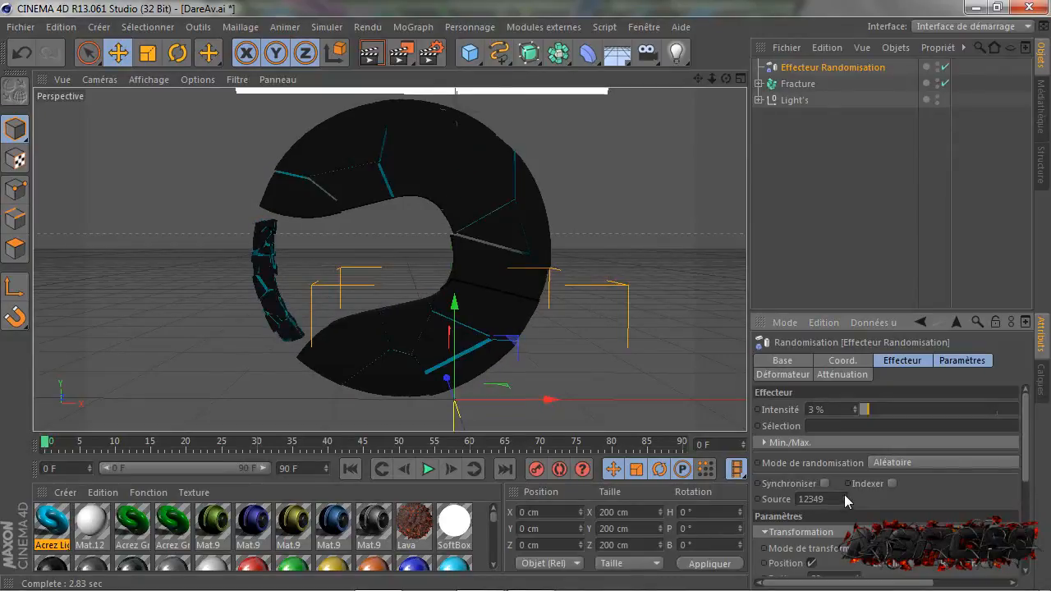
click(845, 494)
click(845, 495)
click(845, 494)
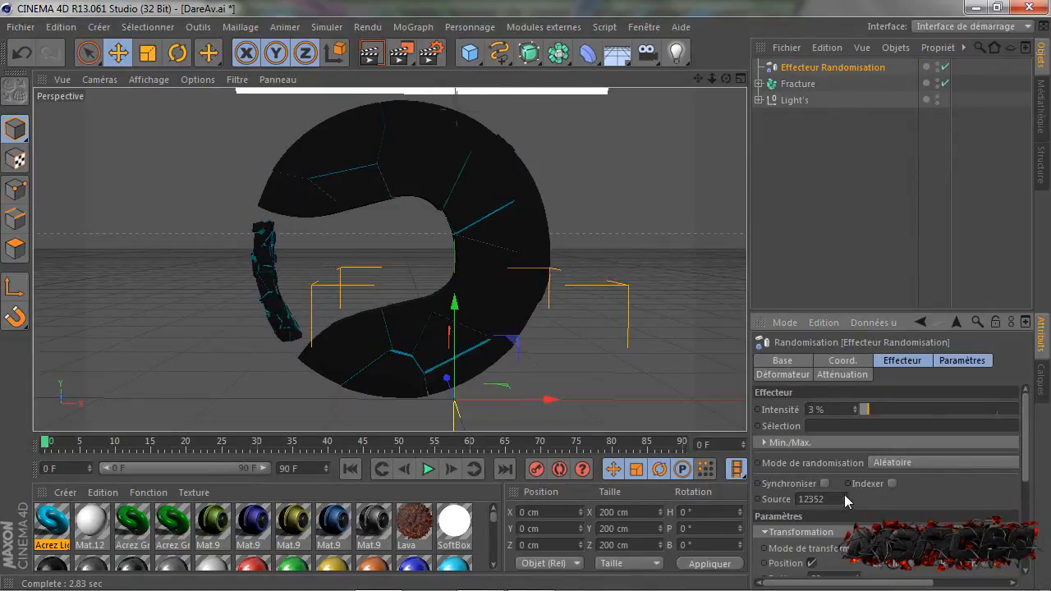
Step: Delete the Fracture object with its pieces
click(811, 99)
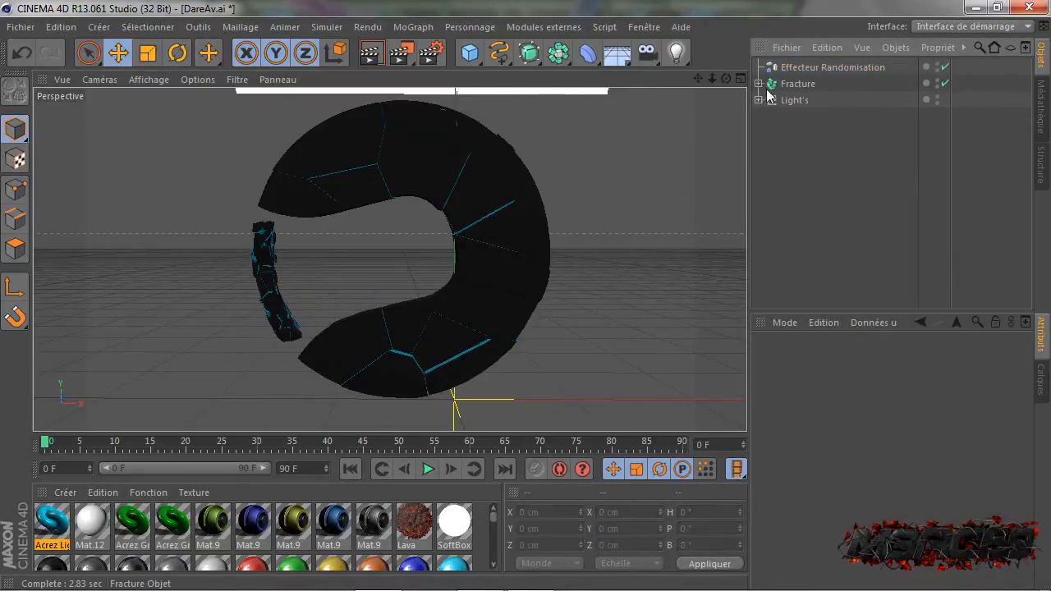
click(784, 84)
key(Delete)
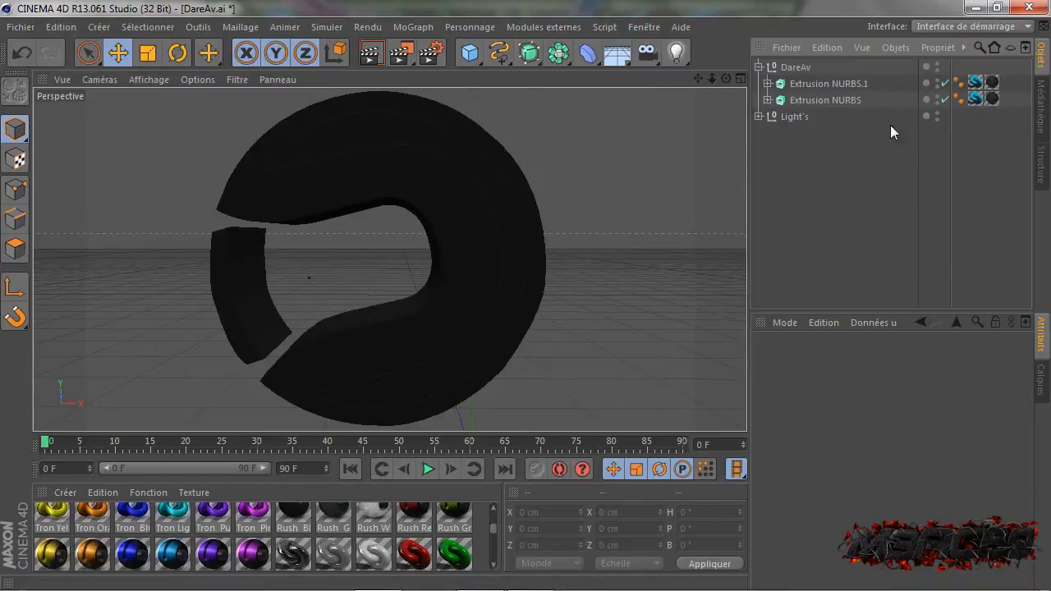
Step: Check the extrusion depth (Mouvement) of both Extrusion NURBS objects, leaving nothing selected
click(821, 85)
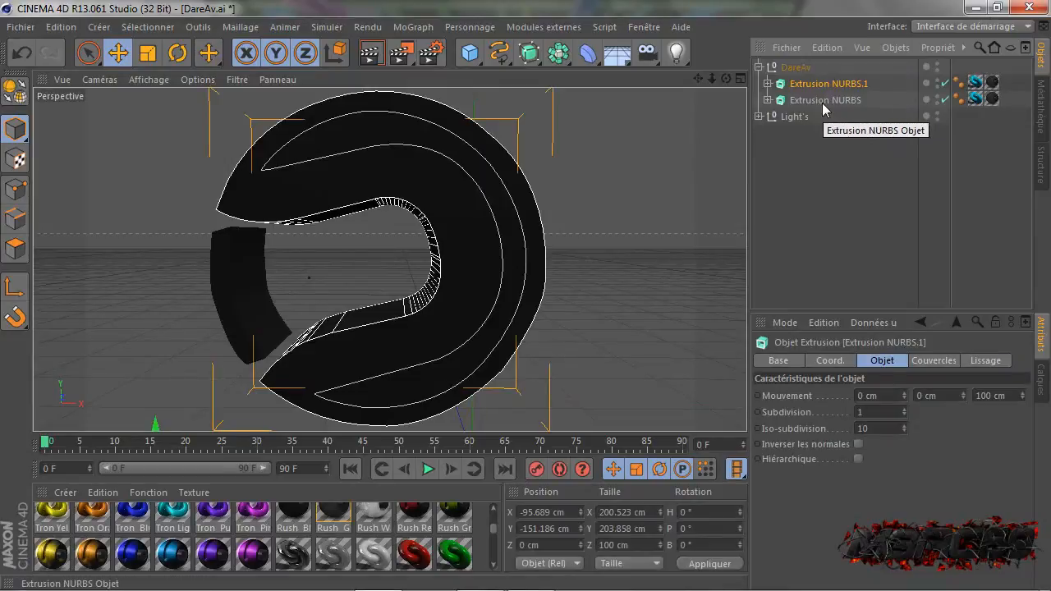
click(824, 97)
click(828, 87)
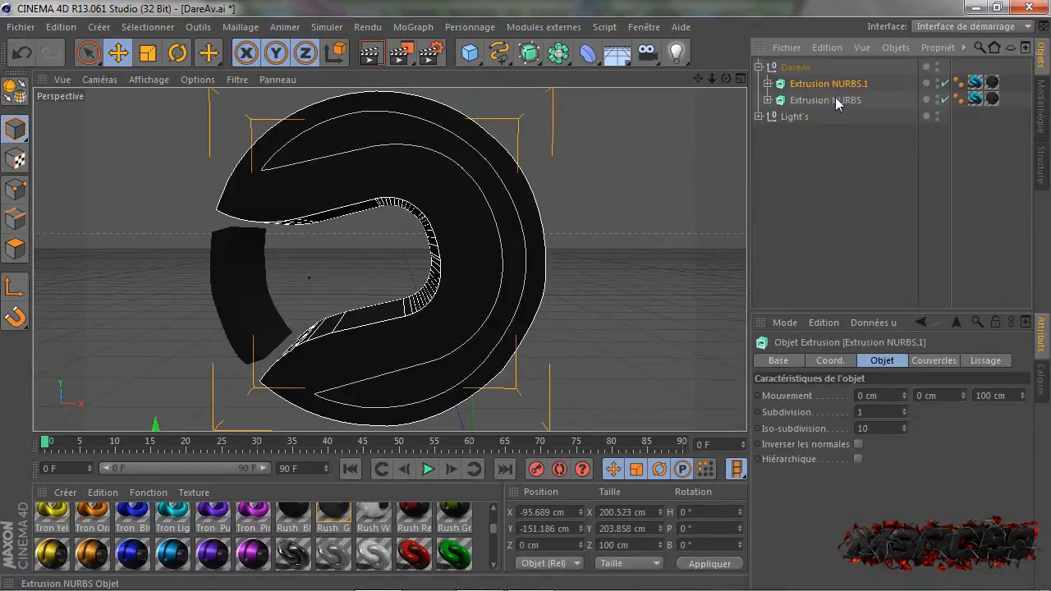
ctrl+click(835, 99)
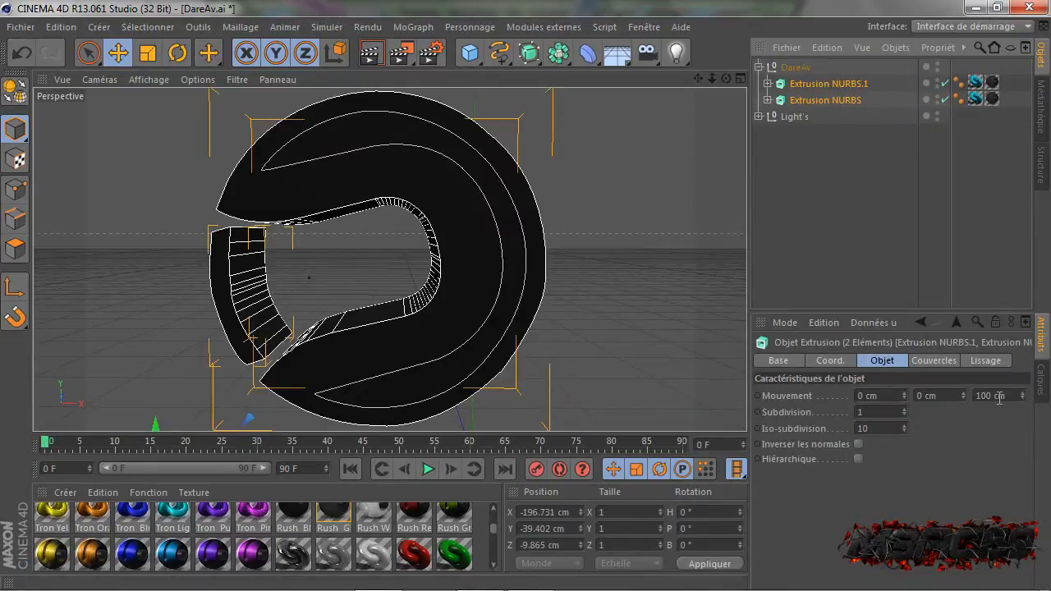
click(808, 117)
click(806, 171)
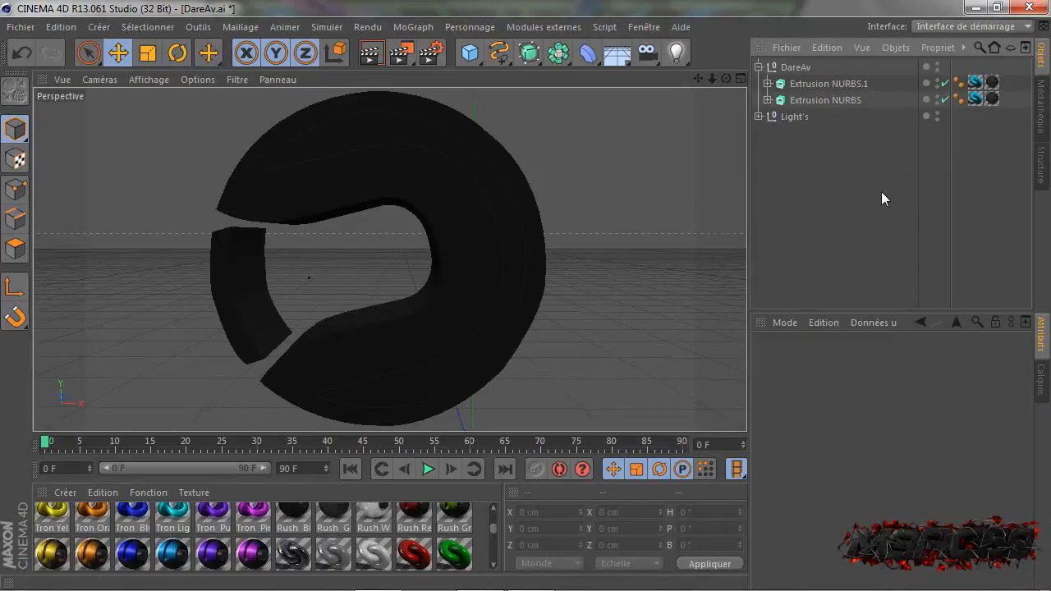
Step: Move Piece 0 through Piece 7 of NitroBlast Extrusion NURBS into the Fracture object and delete the emptied NitroBlast object
click(828, 84)
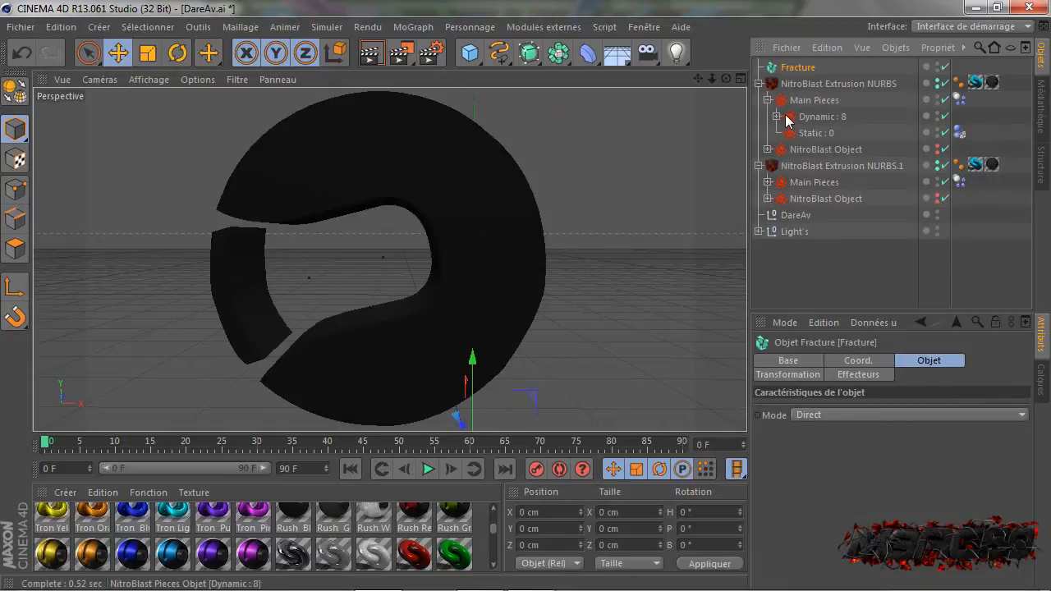
click(776, 116)
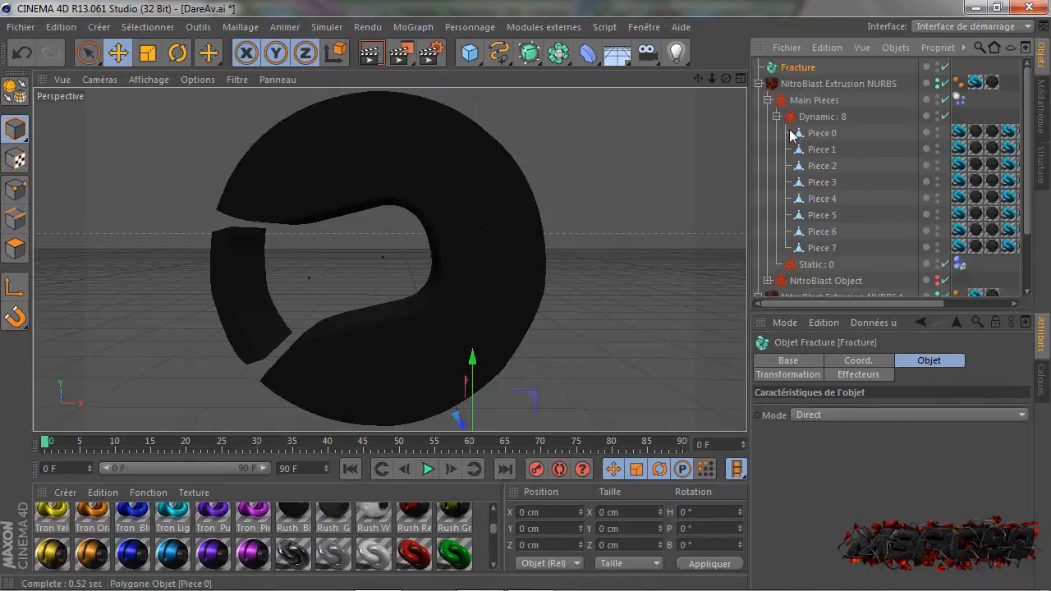
click(817, 134)
shift+click(822, 248)
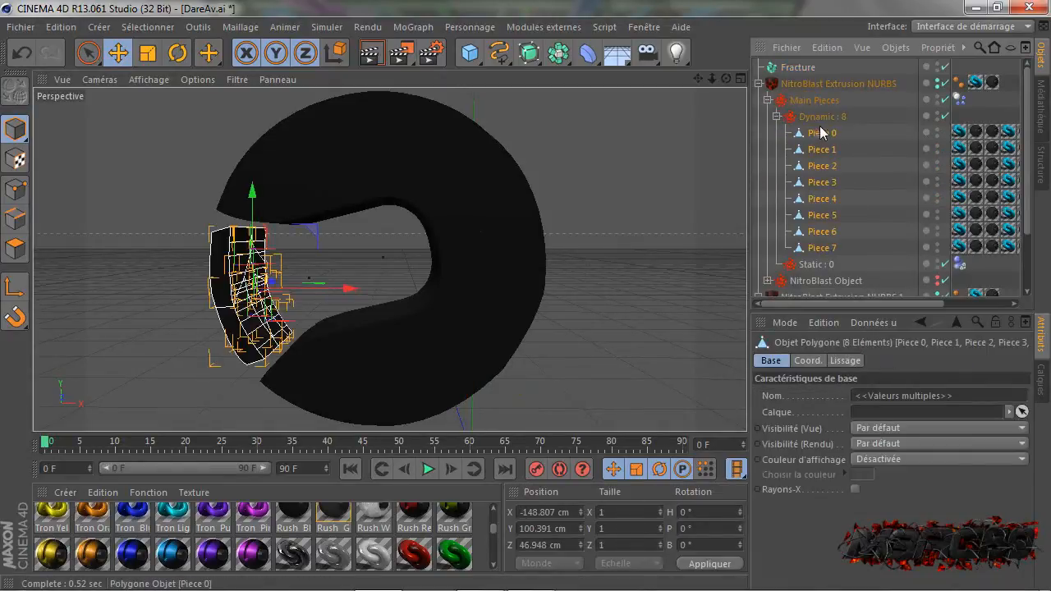
drag(824, 130, 794, 67)
click(759, 68)
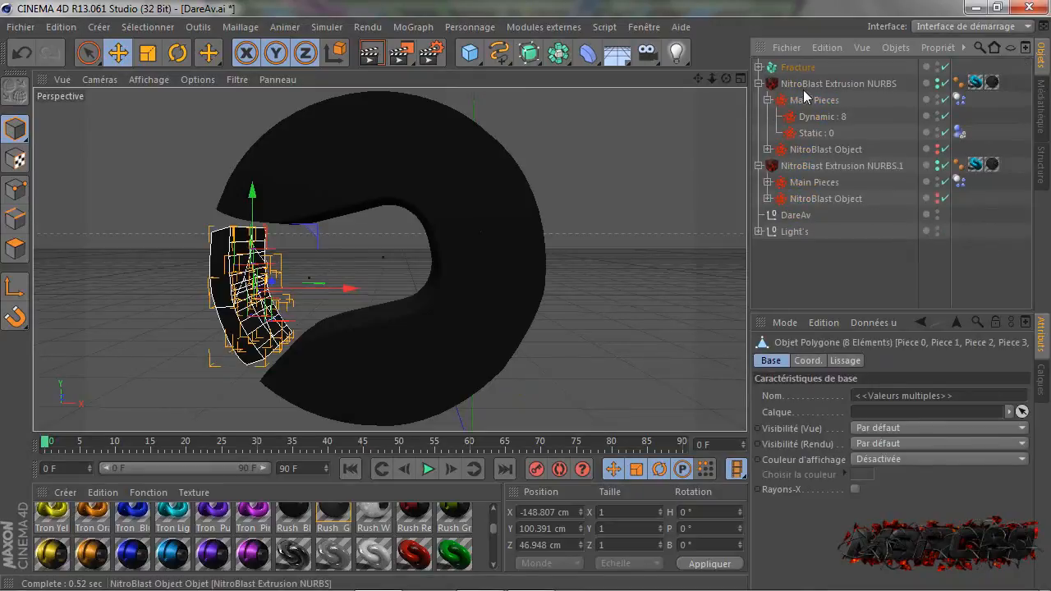
click(809, 87)
key(Delete)
Step: Move Piece 0 through Piece 67 of NitroBlast Extrusion NURBS.1 into the Fracture object and collapse it
click(767, 100)
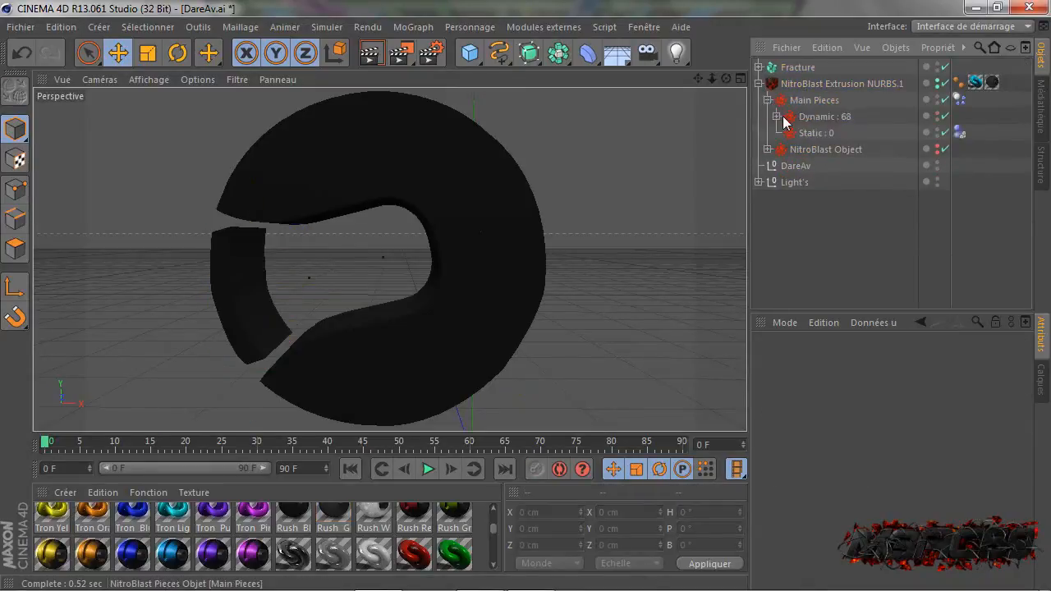
click(777, 116)
click(822, 133)
scroll(826, 222, down, 15)
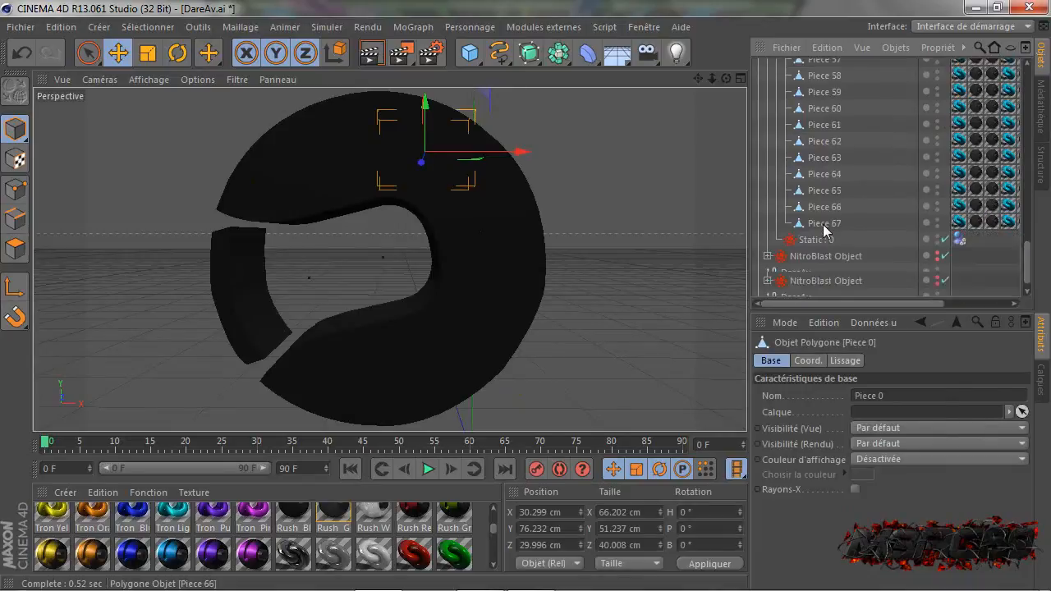
shift+click(824, 223)
scroll(824, 205, up, 15)
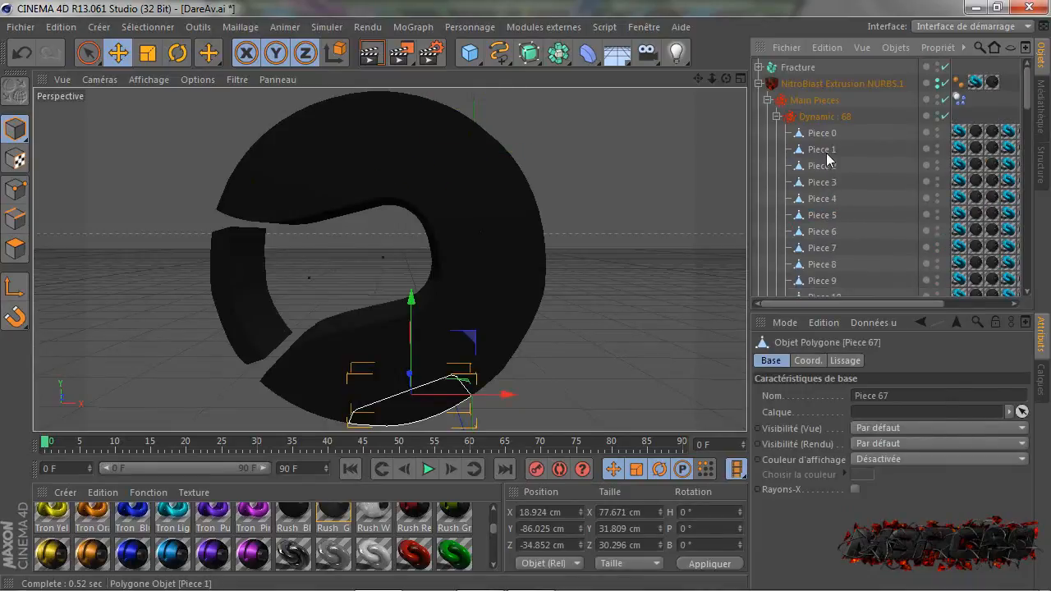
click(822, 133)
scroll(817, 164, down, 15)
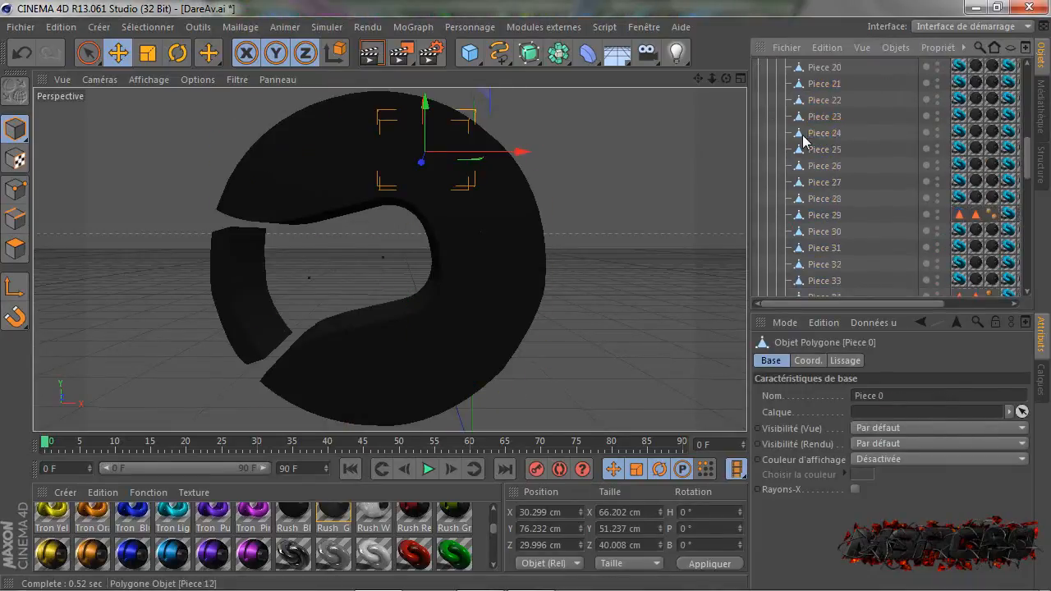
shift+click(823, 223)
scroll(820, 180, up, 15)
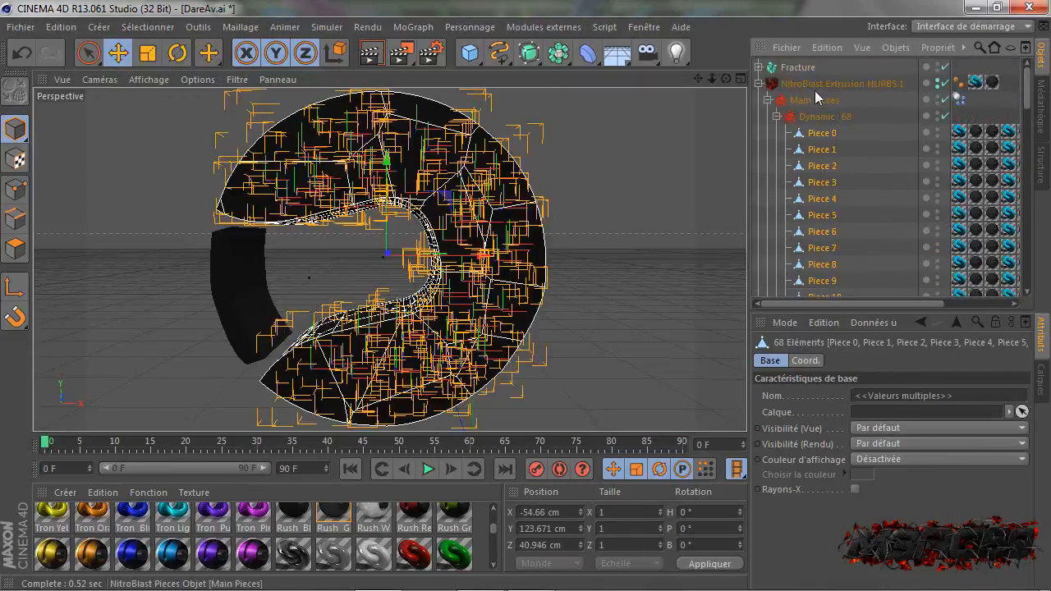
drag(816, 132, 786, 68)
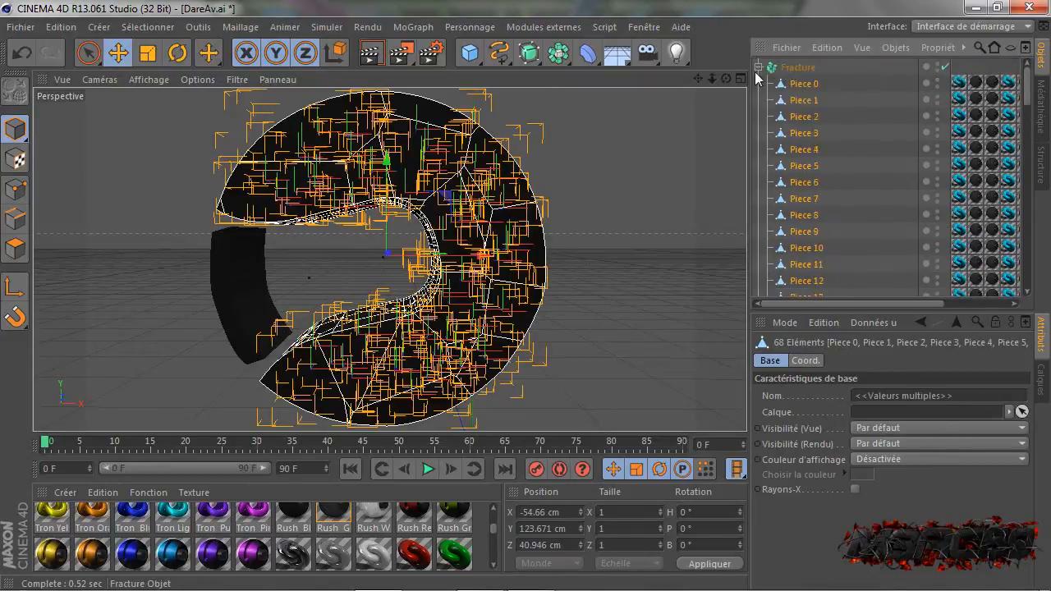
click(758, 68)
Step: Delete the emptied NitroBlast Extrusion NURBS.1 object and nest the Fracture object under the DareAv null
click(795, 84)
key(Delete)
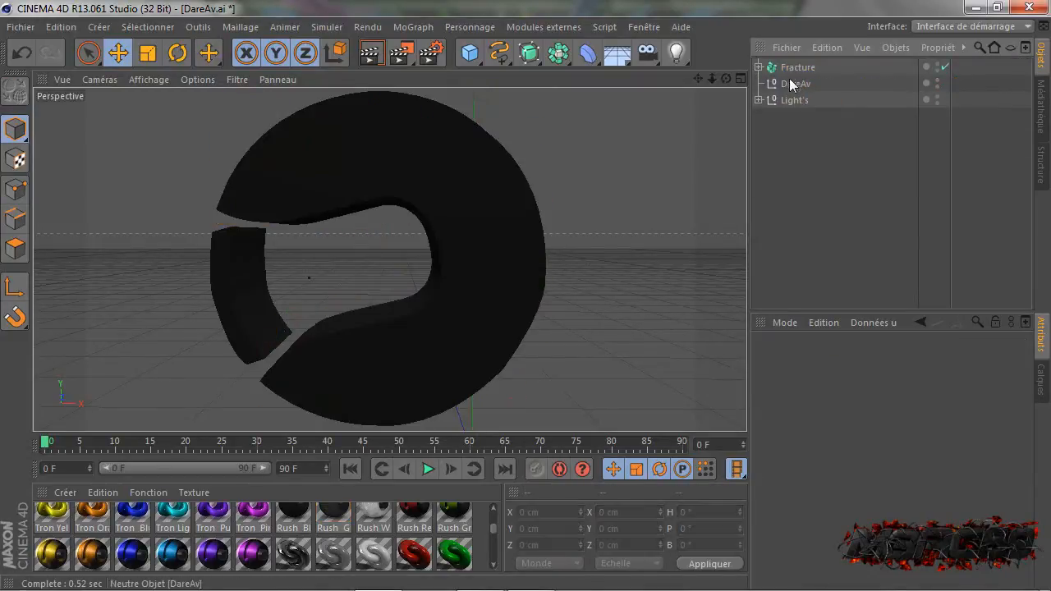
drag(795, 84, 792, 84)
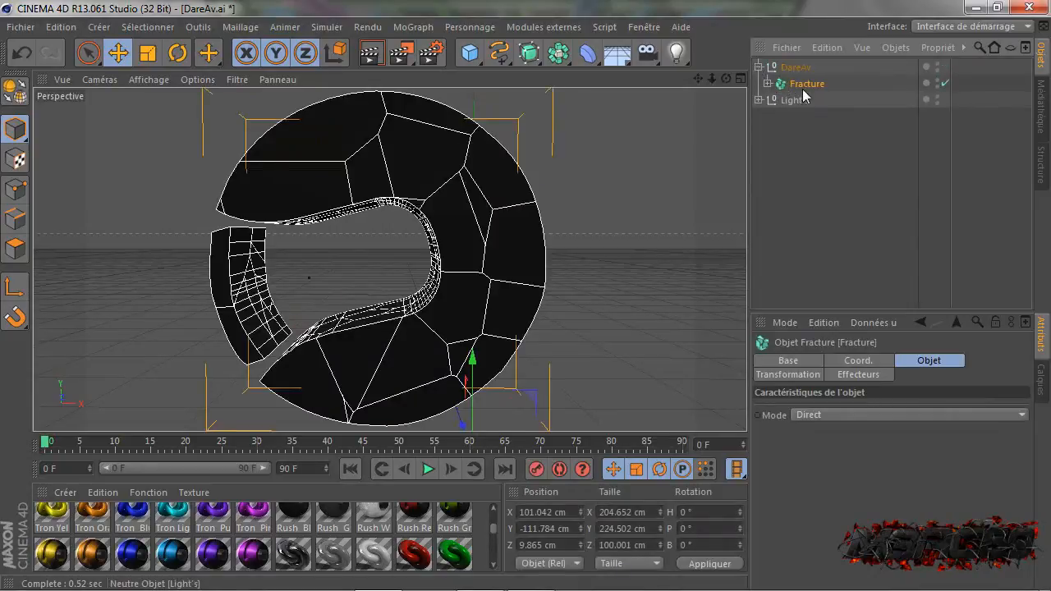
Step: Add a MoGraph Random effector (Randomisation) to the Fracture object and reduce its intensity (Intensité) so the pieces separate only slightly
click(413, 27)
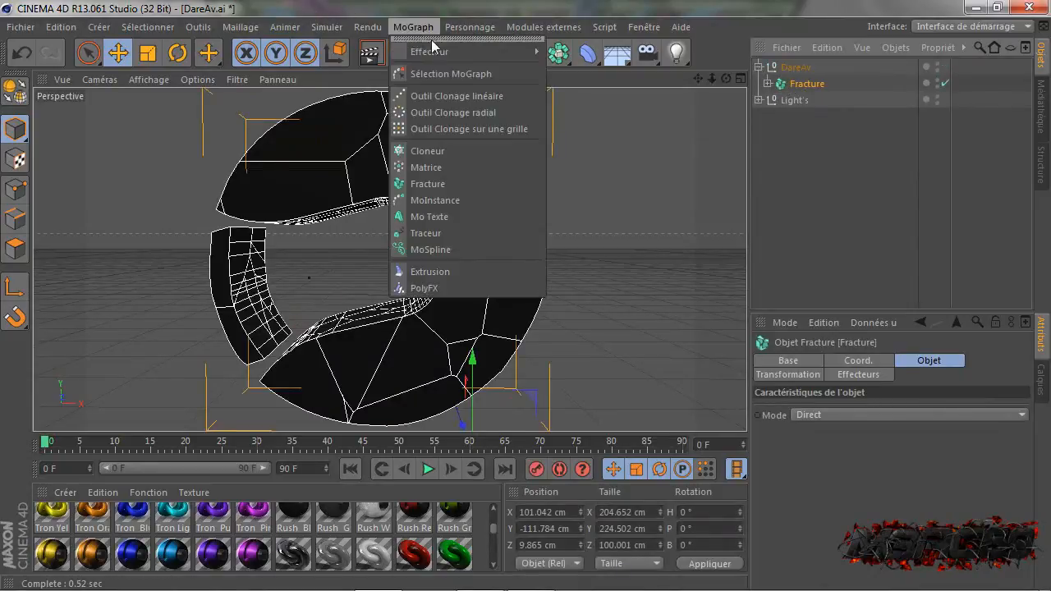
mouse_move(461, 58)
click(612, 179)
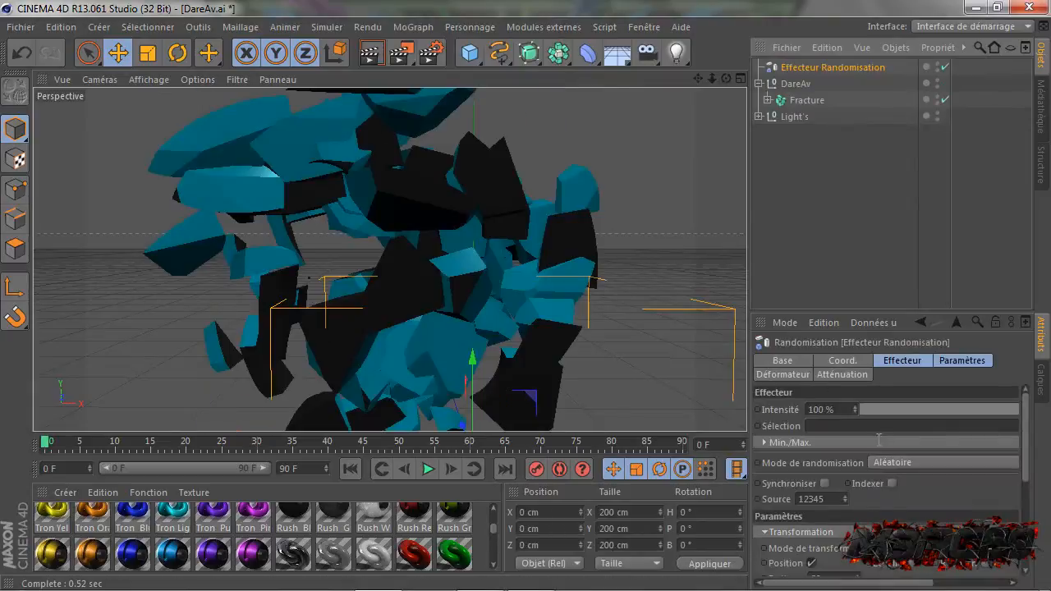
drag(825, 412, 399, 386)
key(BackSpace)
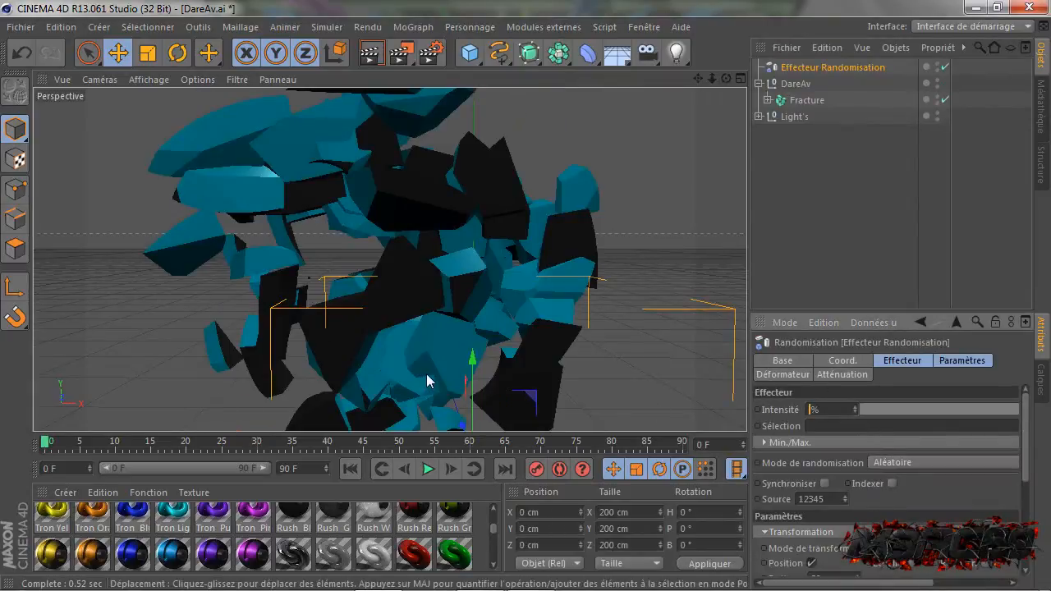
text(0)
click(837, 274)
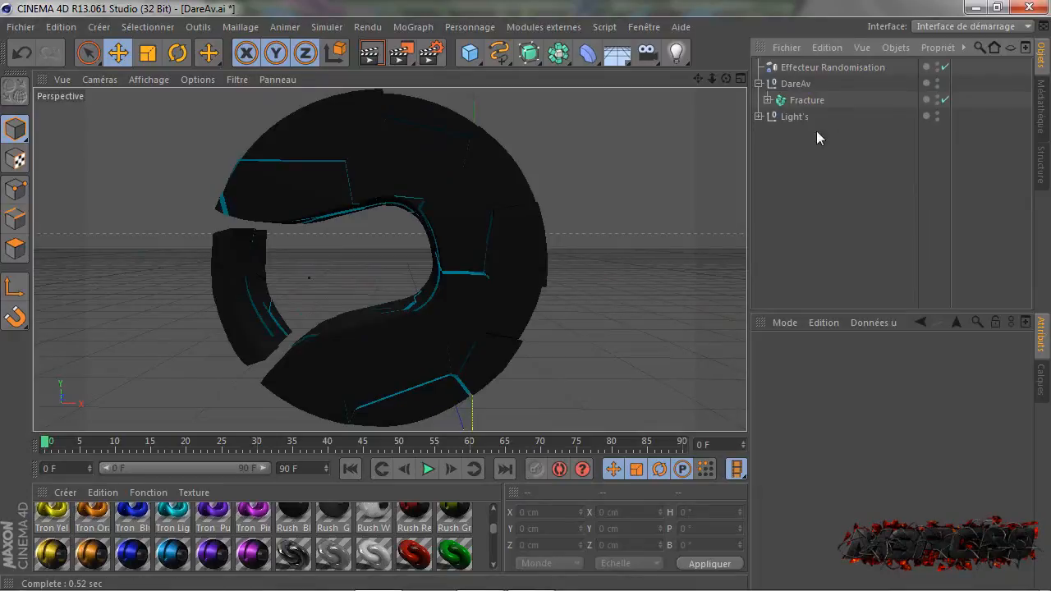
Step: Duplicate the Fracture object at the top level of the object hierarchy
click(806, 100)
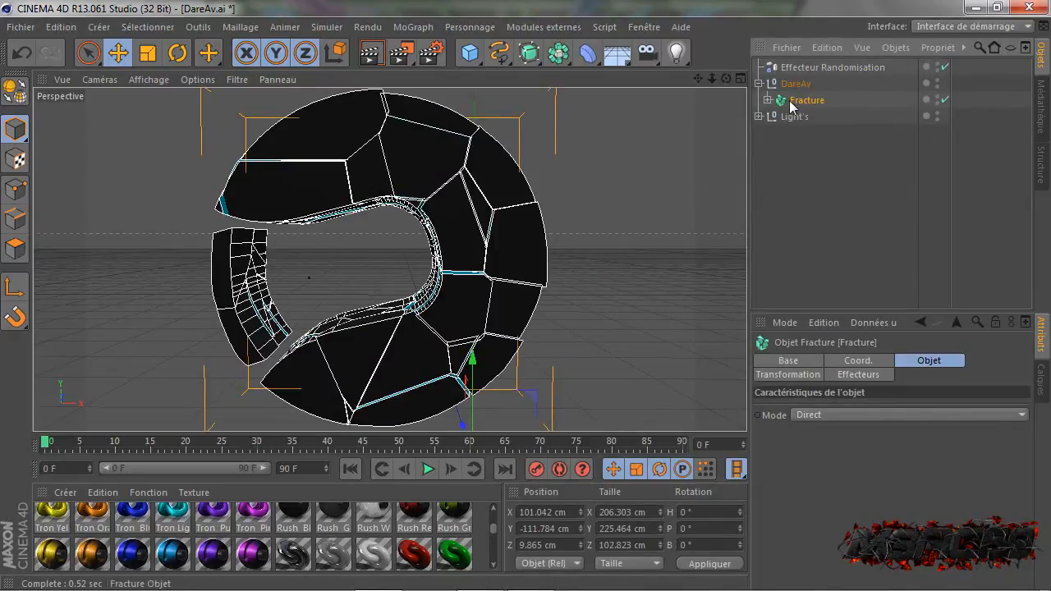
key(ctrl+c)
key(ctrl+v)
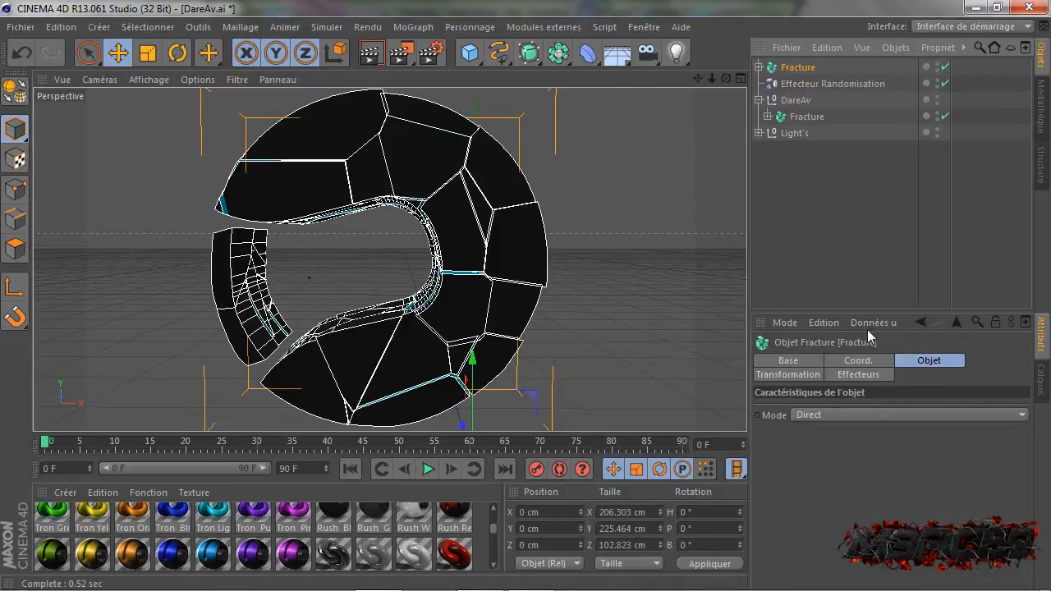
Step: Try to remove the Random effector from the duplicated Fracture object's effector list, and undo the removal
click(855, 377)
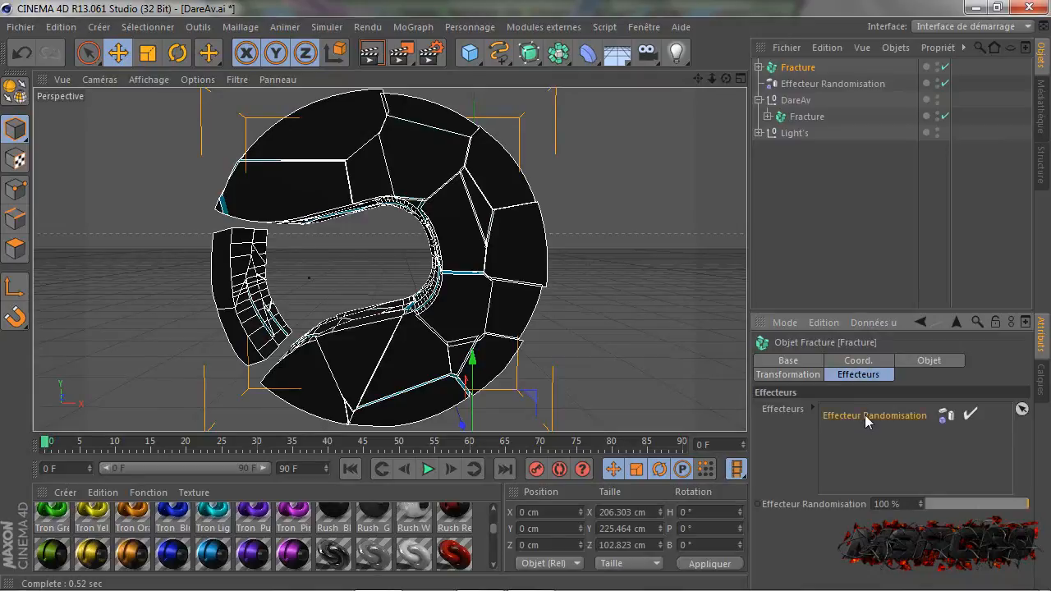
key(Delete)
key(ctrl+z)
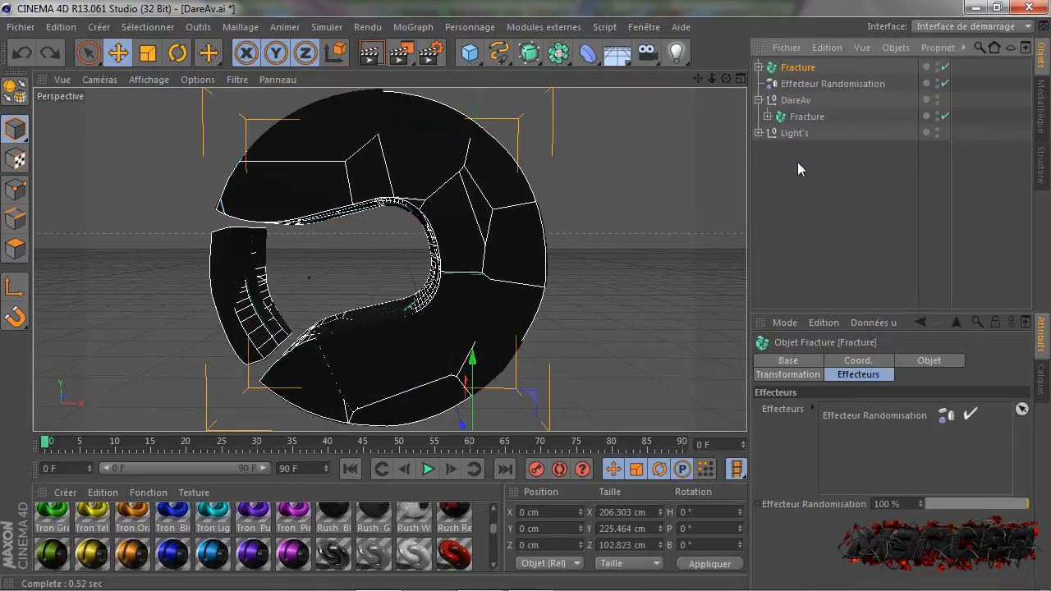
Step: Add an Atom Array (Réseau d'atomes) and place the duplicated Fracture object inside it
click(795, 71)
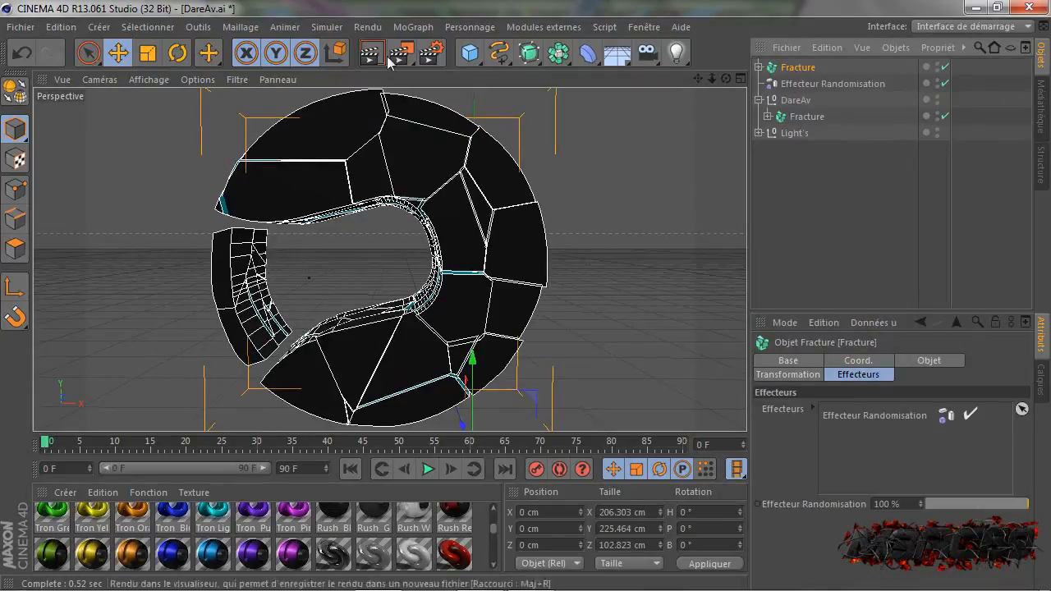
click(558, 52)
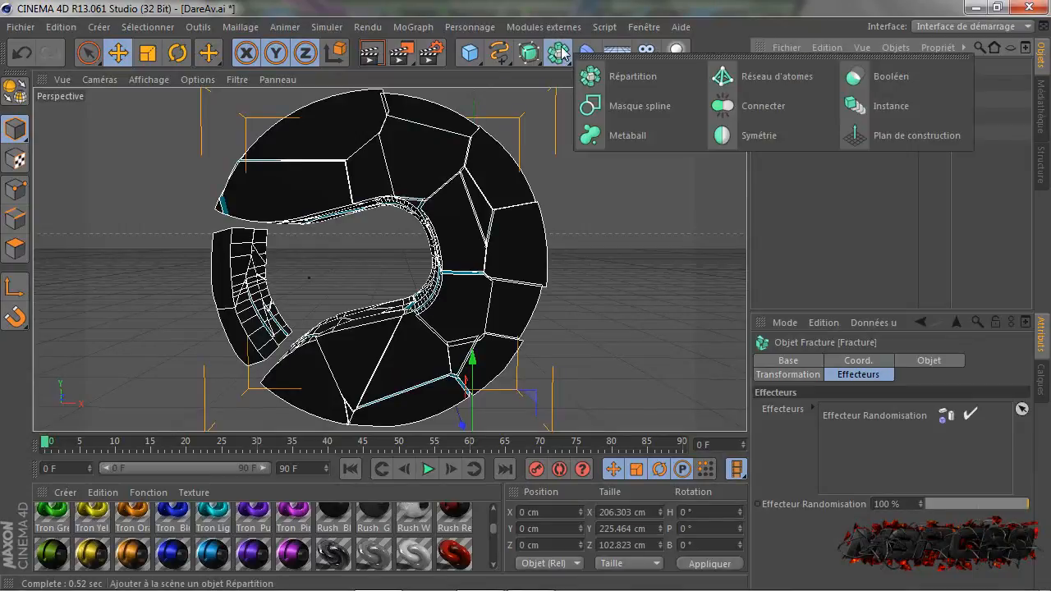
click(747, 82)
drag(786, 93, 809, 69)
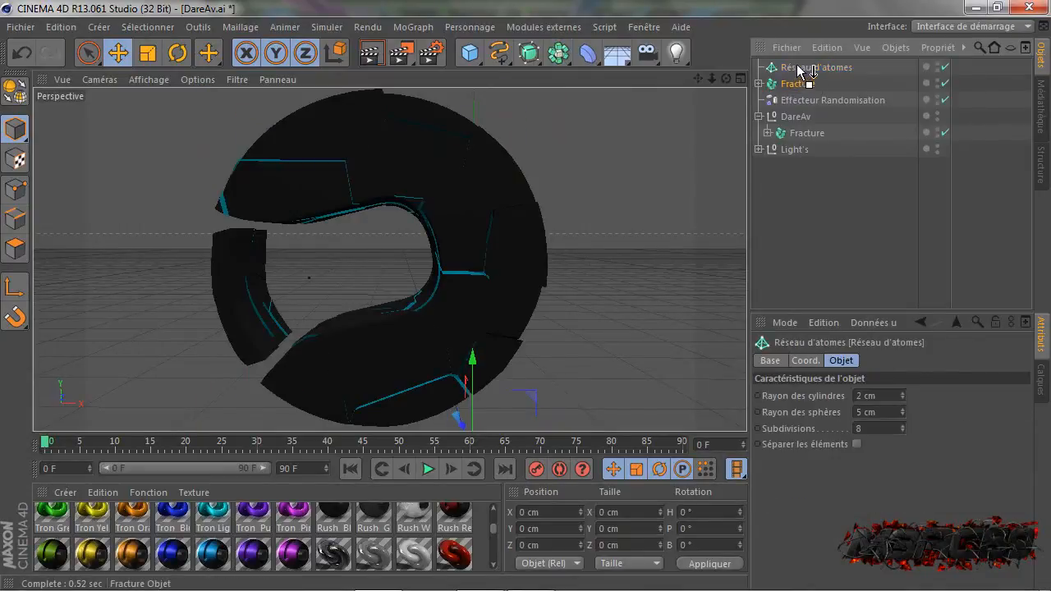
click(759, 68)
Step: Set both the cylinder radius (Rayon des cylindres) and sphere radius (Rayon des sphères) of the Atom Array to 0.5 cm
click(813, 68)
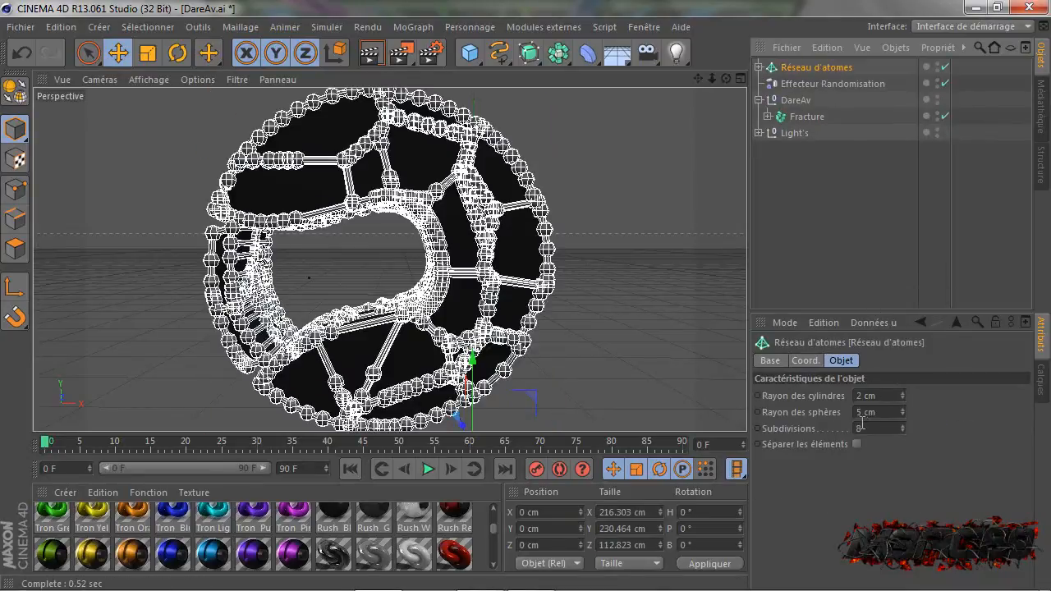
double_click(887, 413)
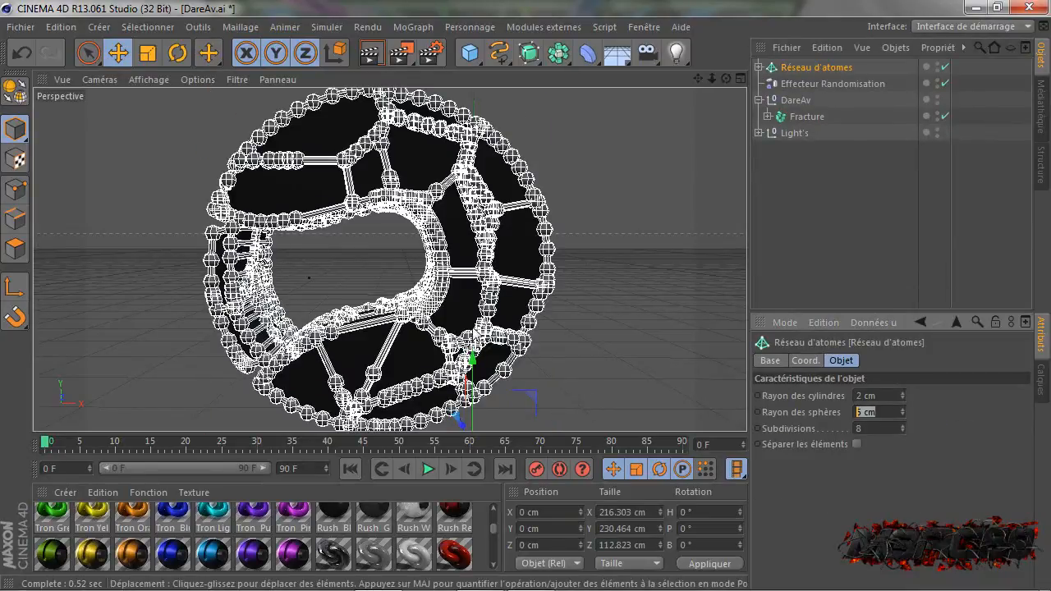
text(0.5)
click(844, 206)
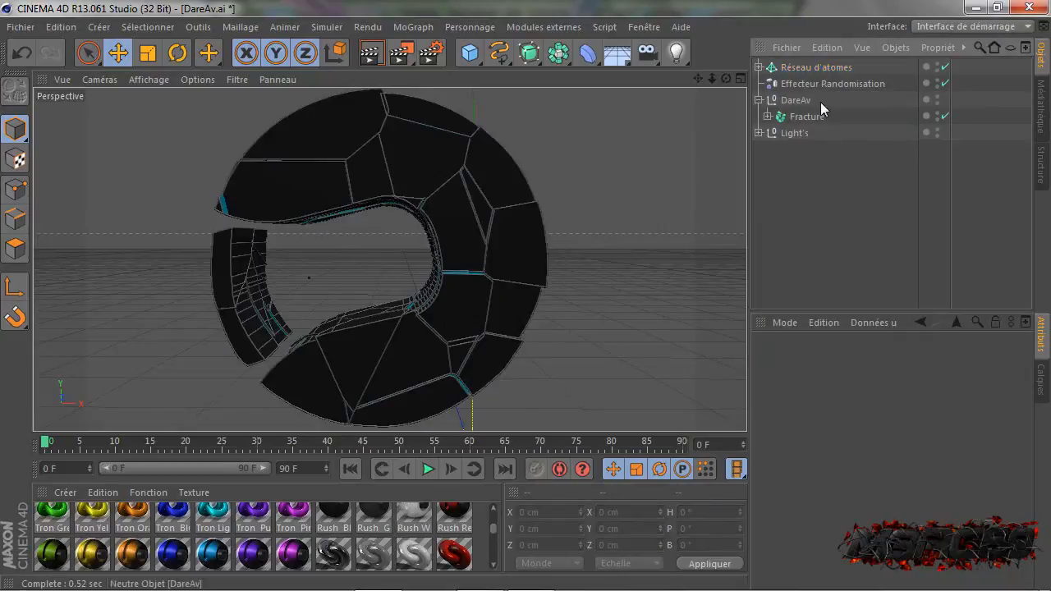
Step: Render the perspective view to check the thin Atom Array lines on the logo
click(816, 66)
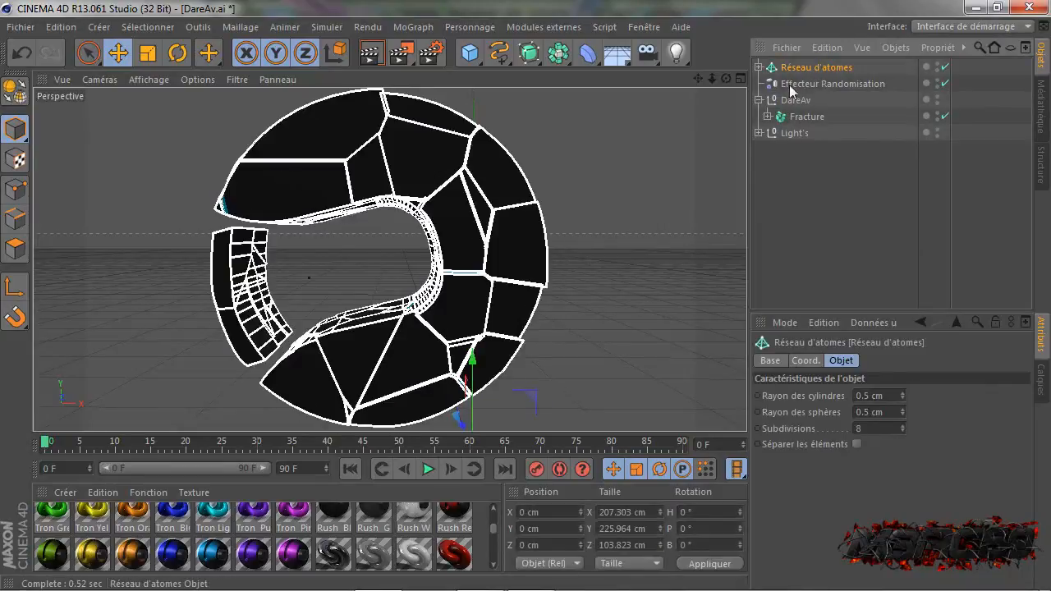
click(370, 54)
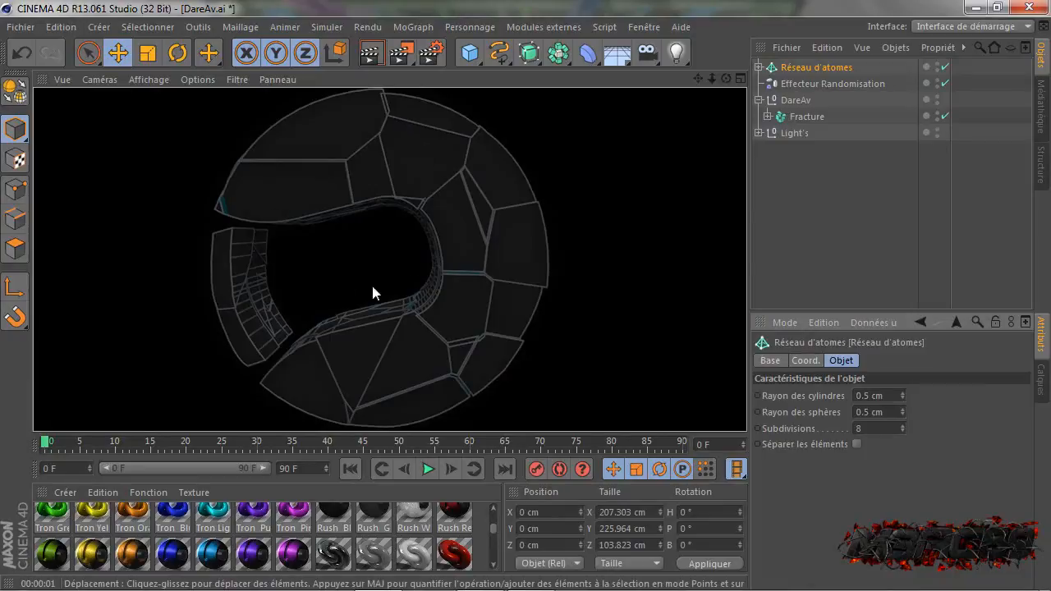
click(908, 185)
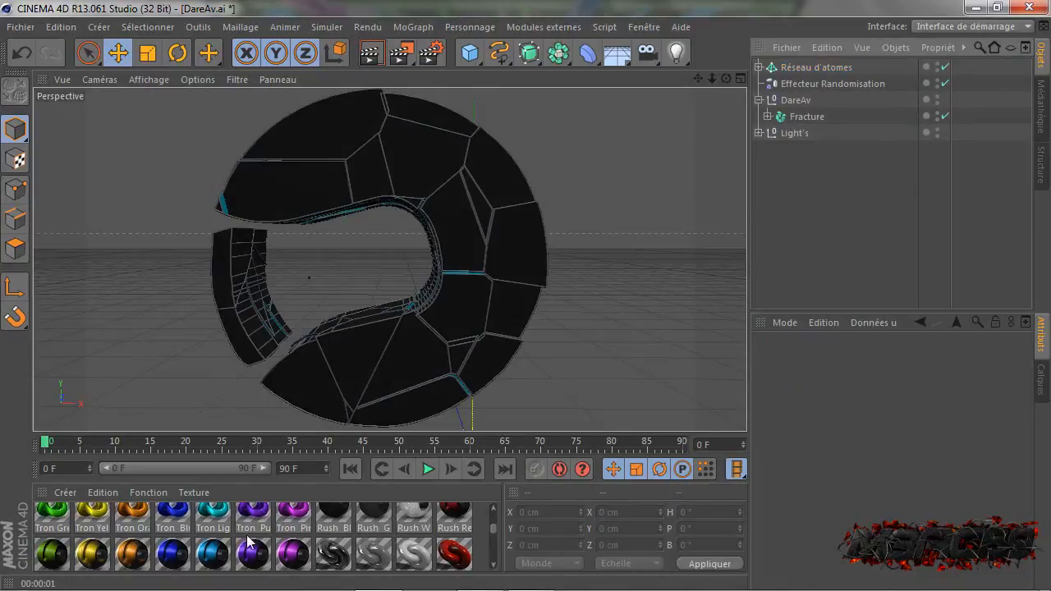
Step: Apply the Acrez Light Blue material to the Atom Array and preview the result with a view render
scroll(248, 542, up, 3)
click(54, 526)
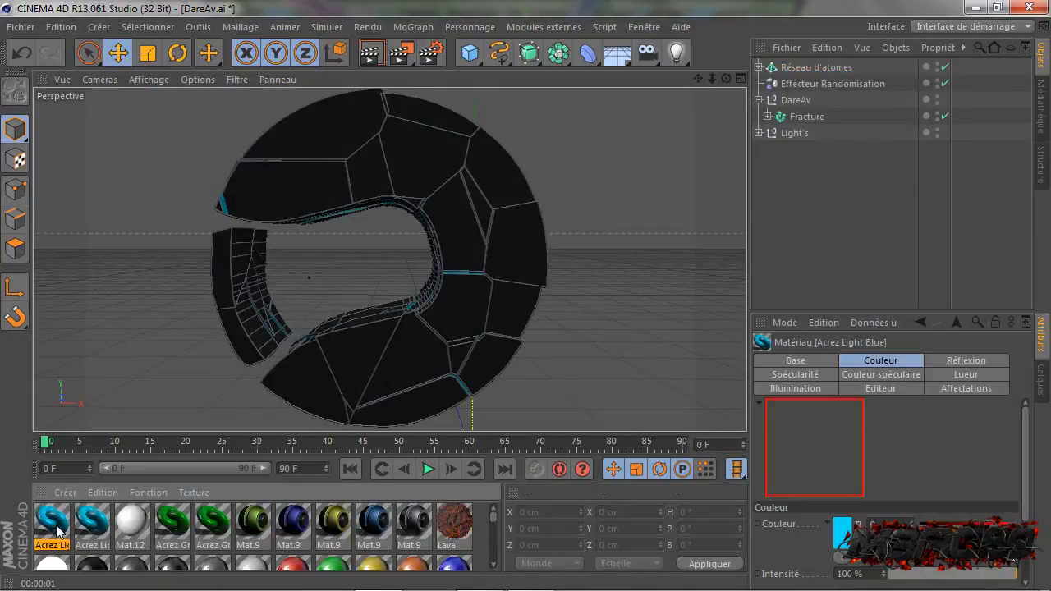
drag(51, 528, 813, 68)
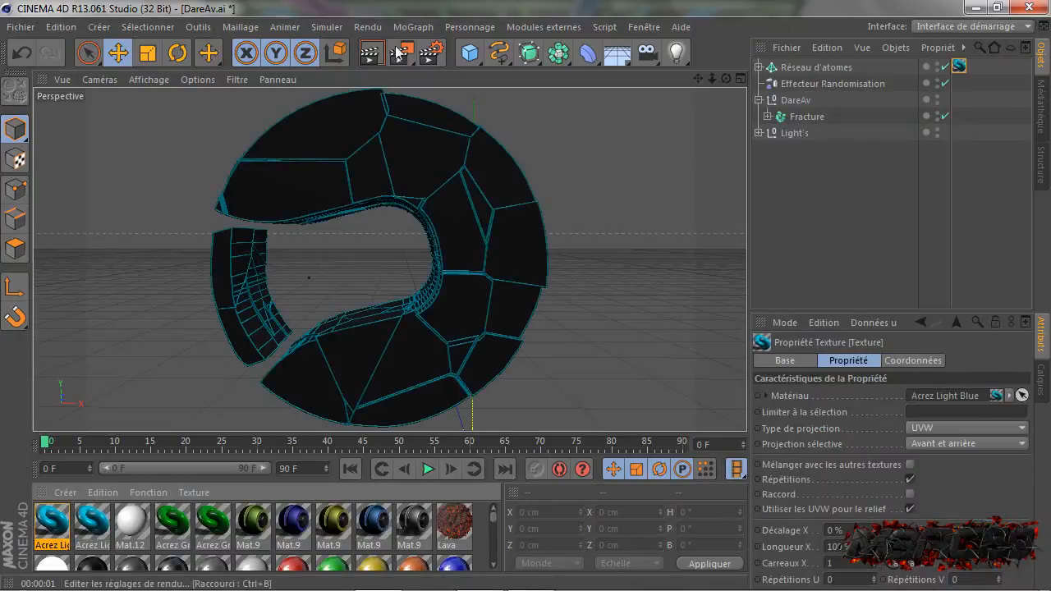
click(369, 55)
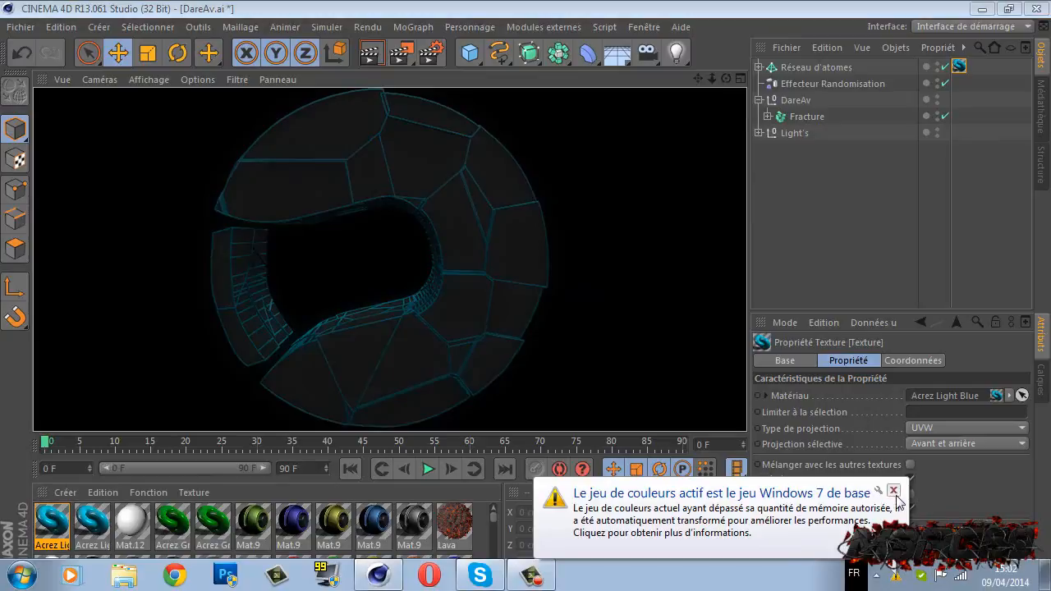
click(829, 240)
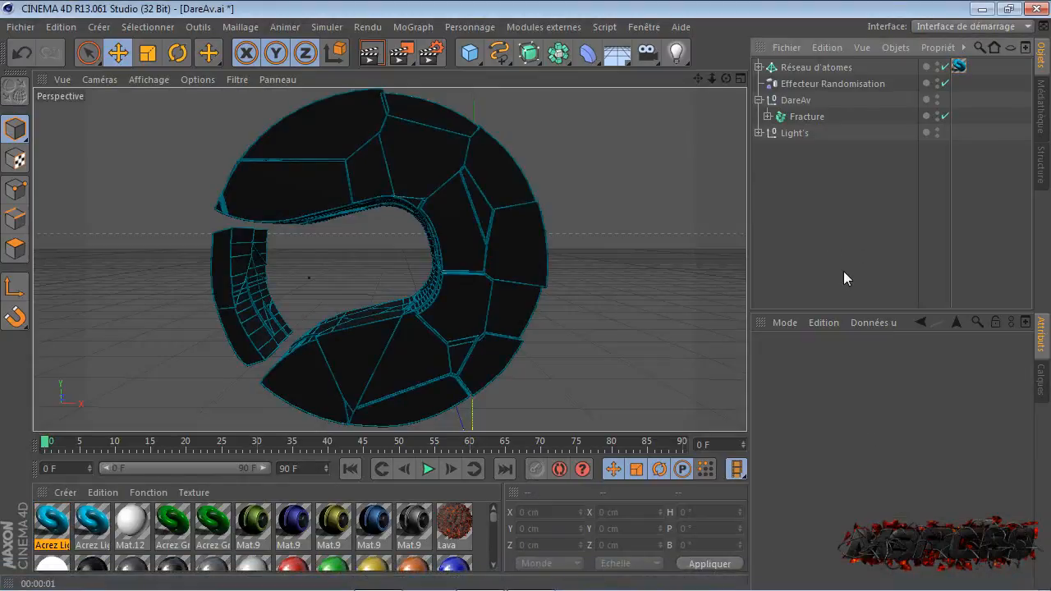